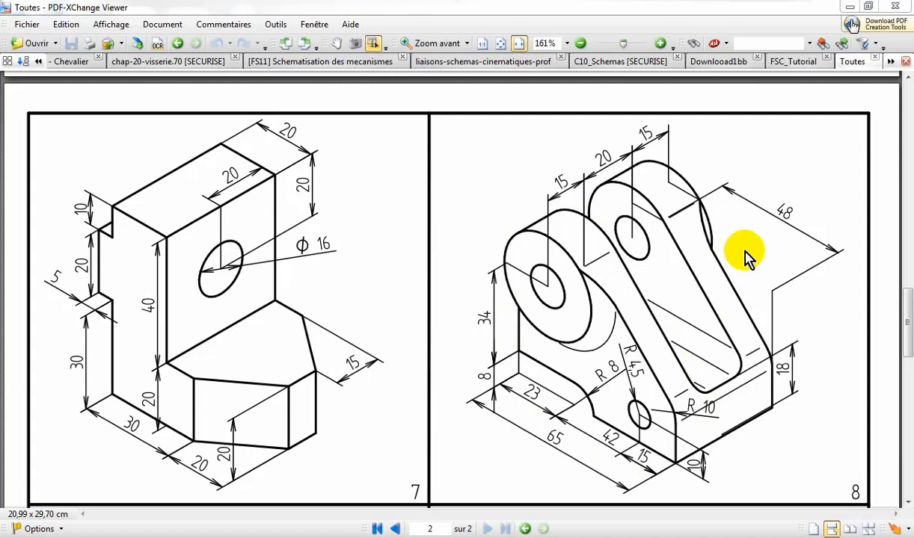
# Draw a 50 mm horizontal line from the sketch origin in the negative X direction
pyautogui.click(170, 46)
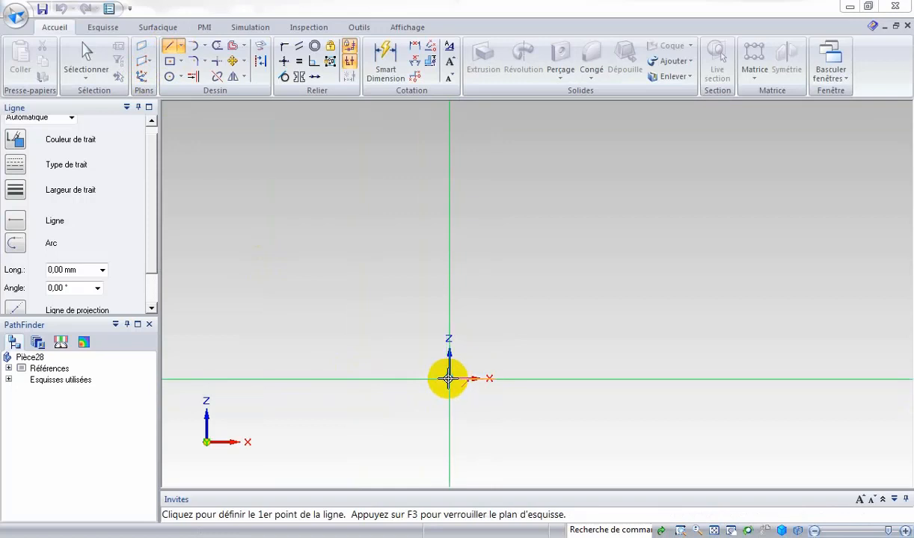
pyautogui.click(449, 378)
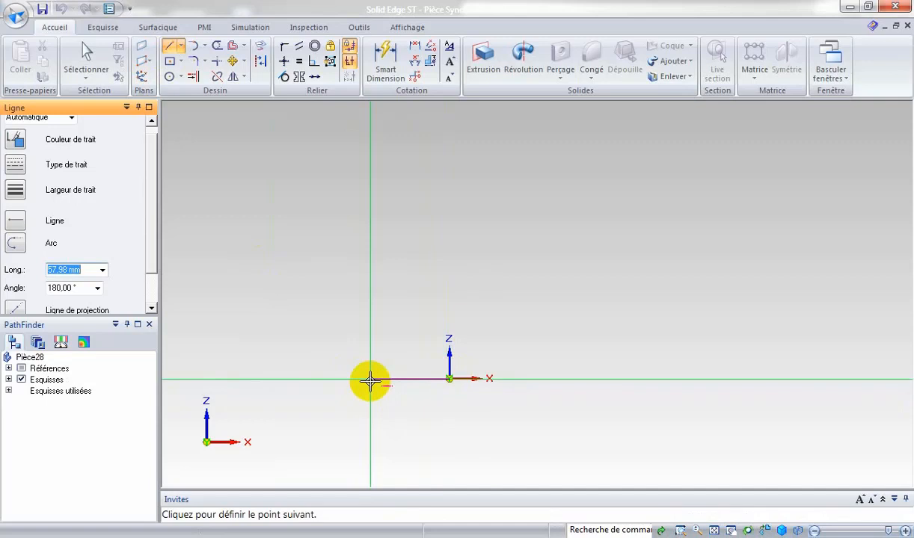
pyautogui.write('50')
pyautogui.press('Tab')
pyautogui.press('Return')
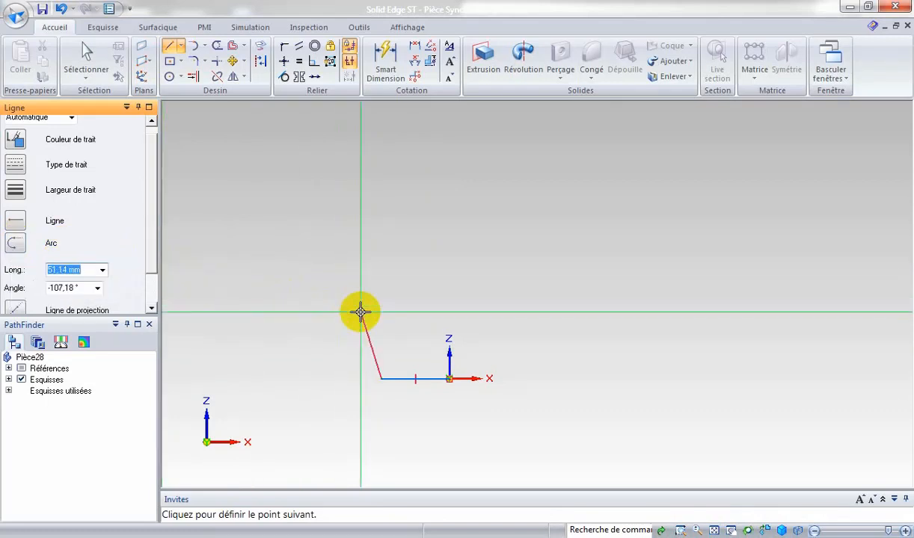
# Continue the profile with an upward-curving quarter-circle arc, followed by a 23 mm horizontal line at 180°
pyautogui.press('a')
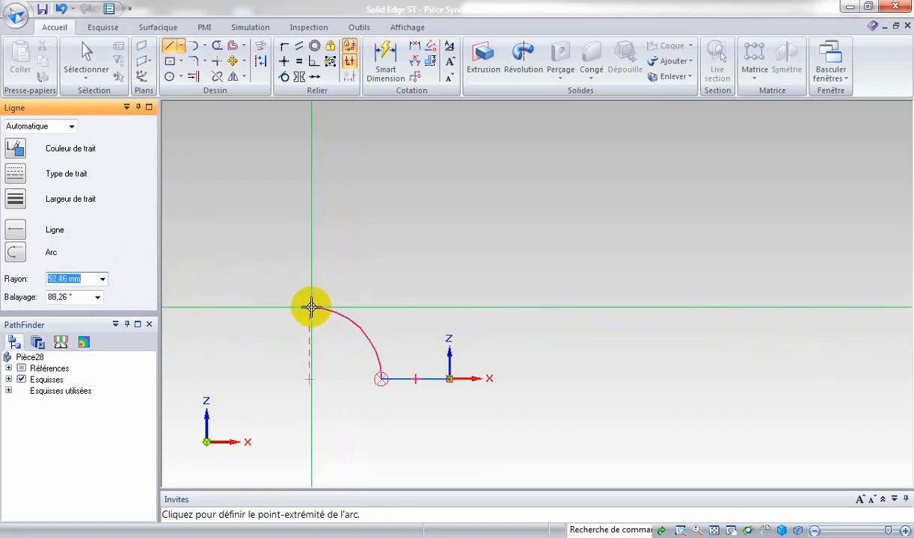
pyautogui.click(362, 362)
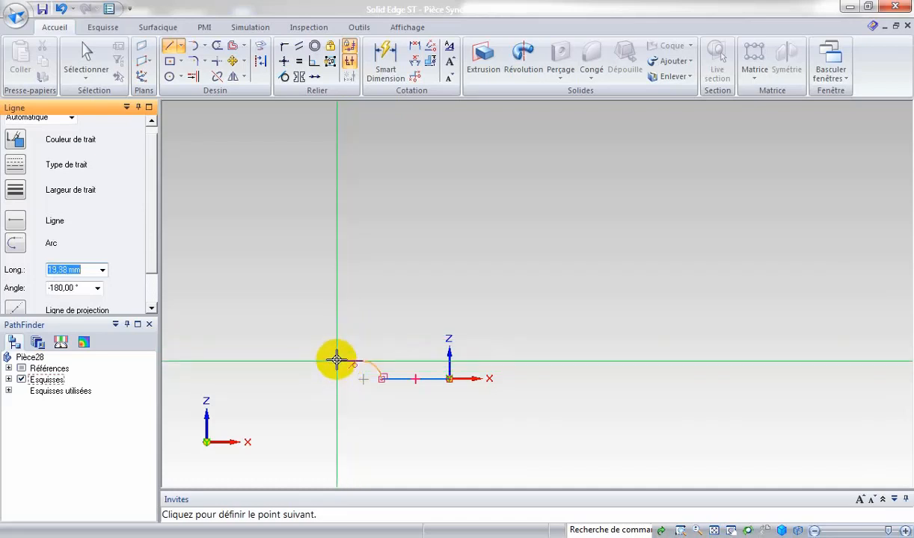
pyautogui.write('23')
pyautogui.press('Tab')
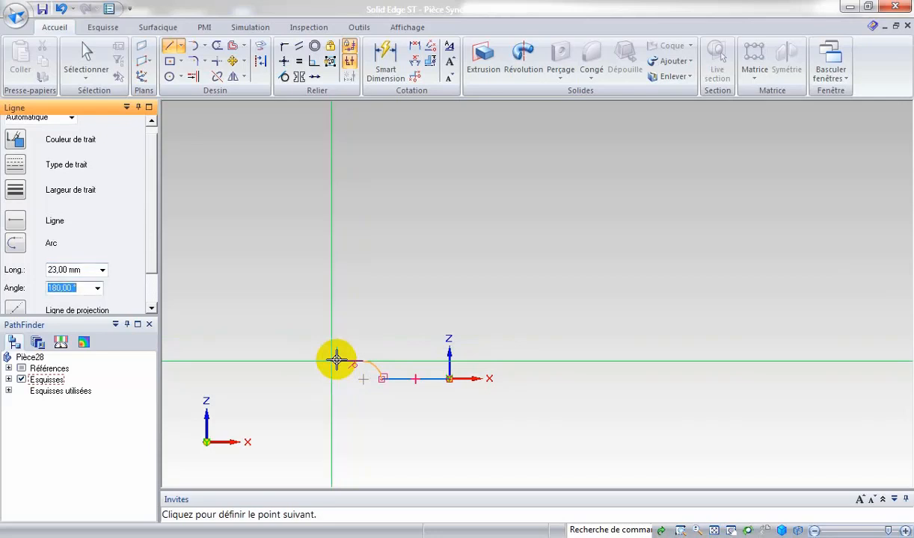
pyautogui.click(336, 361)
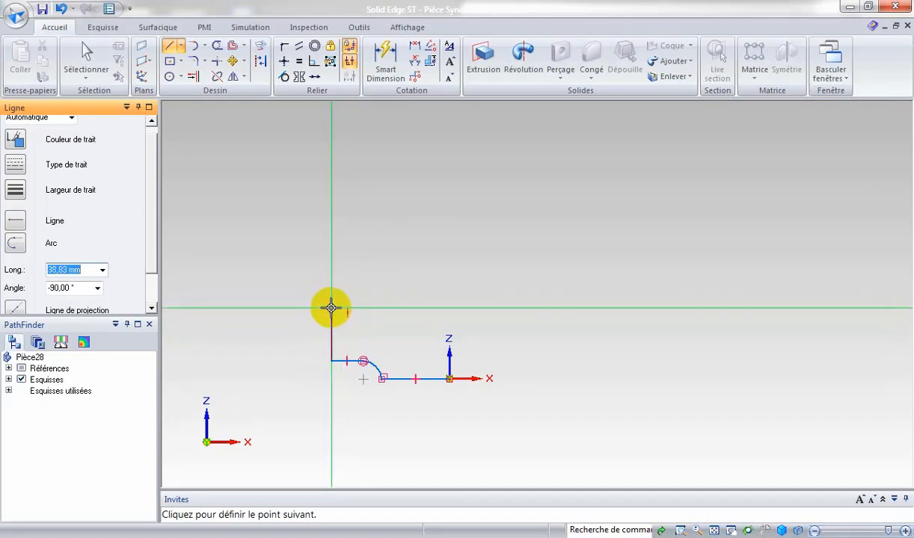
pyautogui.write('347')
pyautogui.press('BackSpace')
pyautogui.press('Tab')
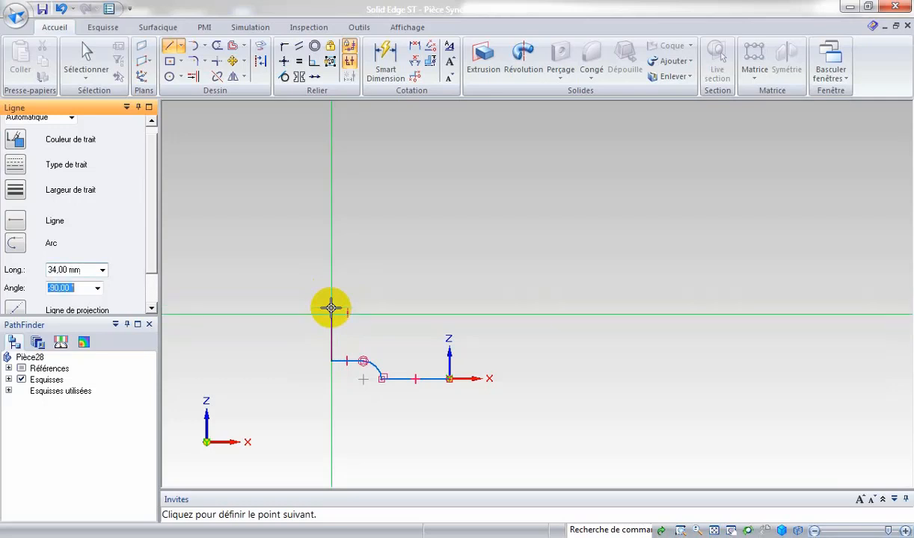
pyautogui.rightClick(331, 307)
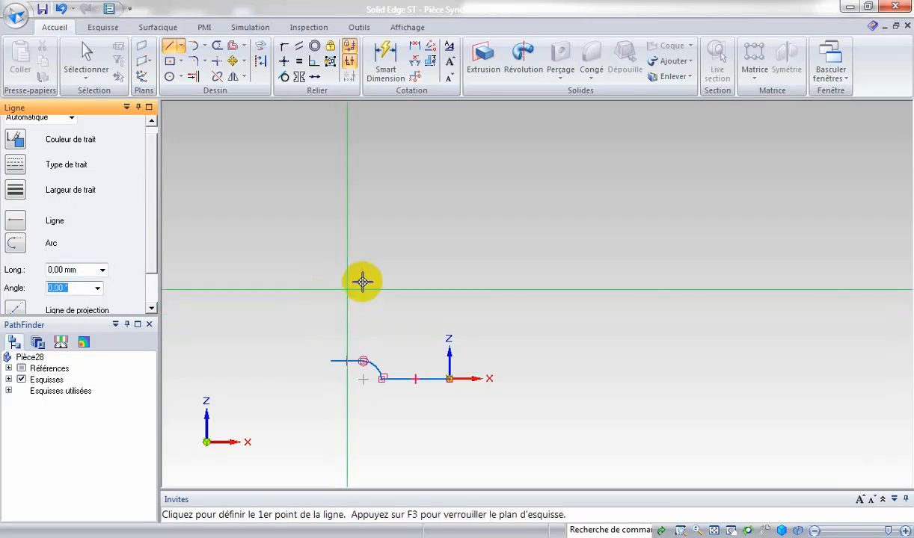
# Draw a 34 mm vertical line upward from the free end of the 23 mm line and end the line chain
pyautogui.click(332, 361)
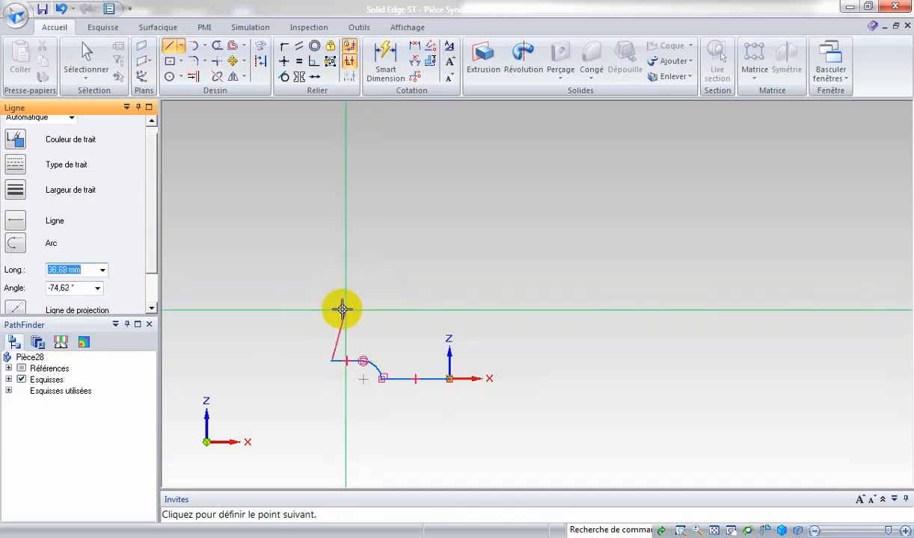
pyautogui.write('34')
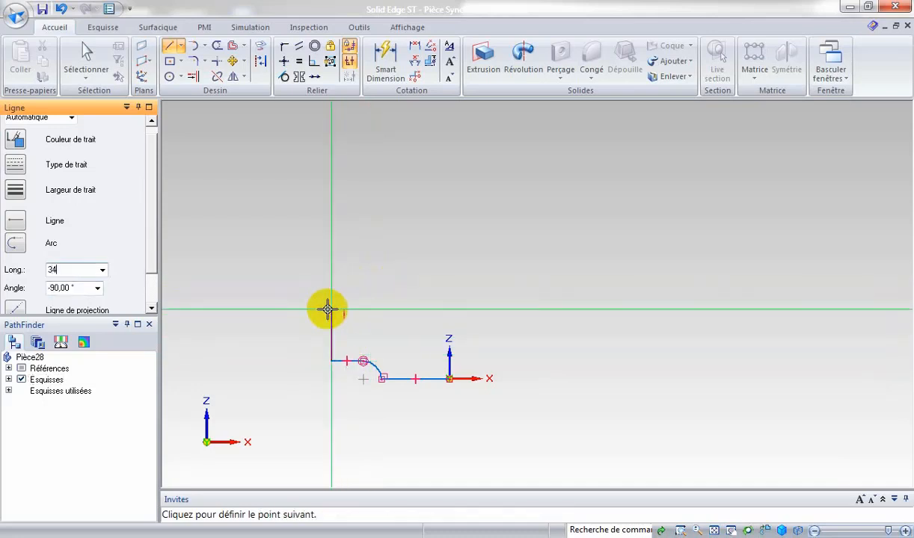
pyautogui.press('Tab')
pyautogui.click(327, 309)
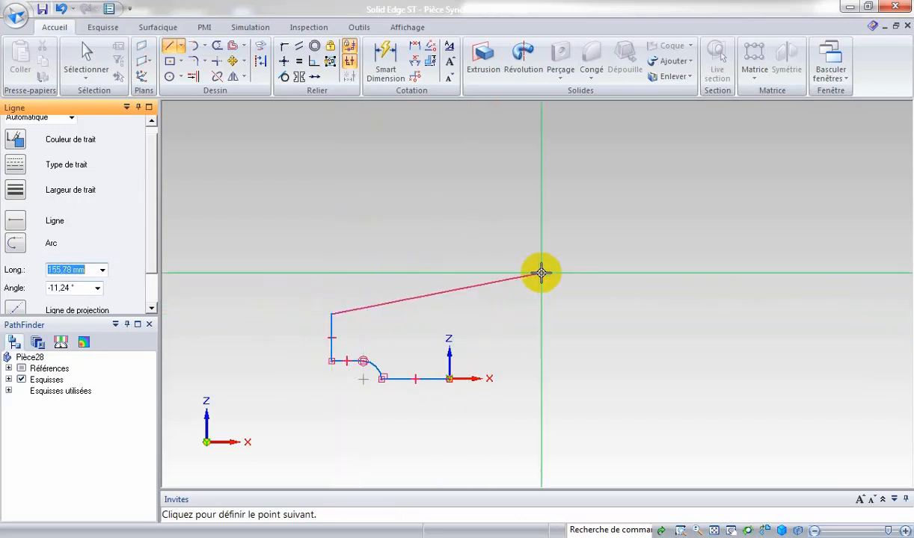
pyautogui.rightClick(541, 273)
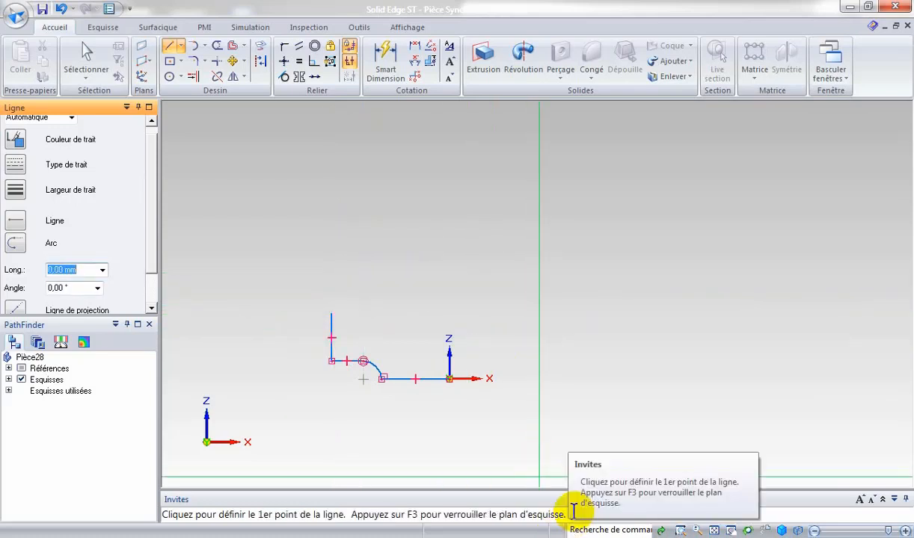
# Draw a vertical line up from the origin level with the opposite side, then a sloped line about 45 mm long toward negative X
pyautogui.click(448, 379)
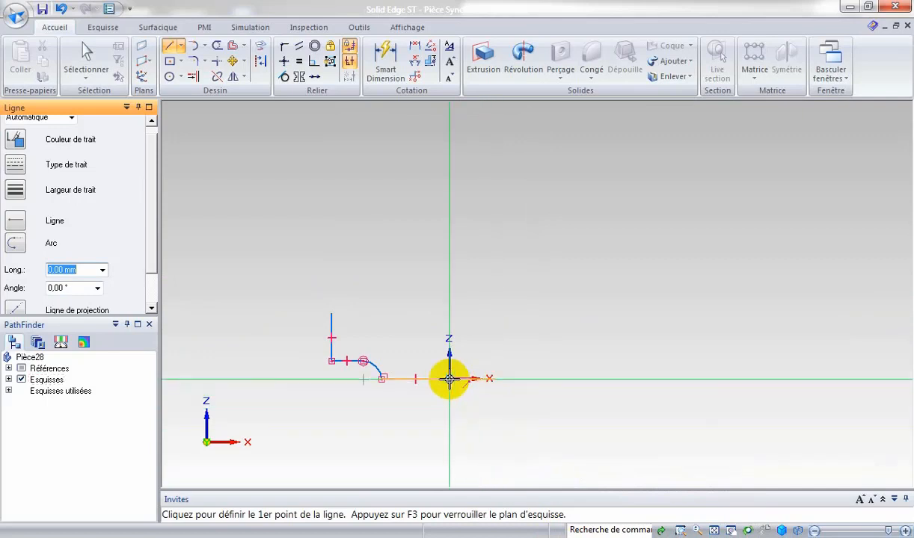
pyautogui.click(450, 315)
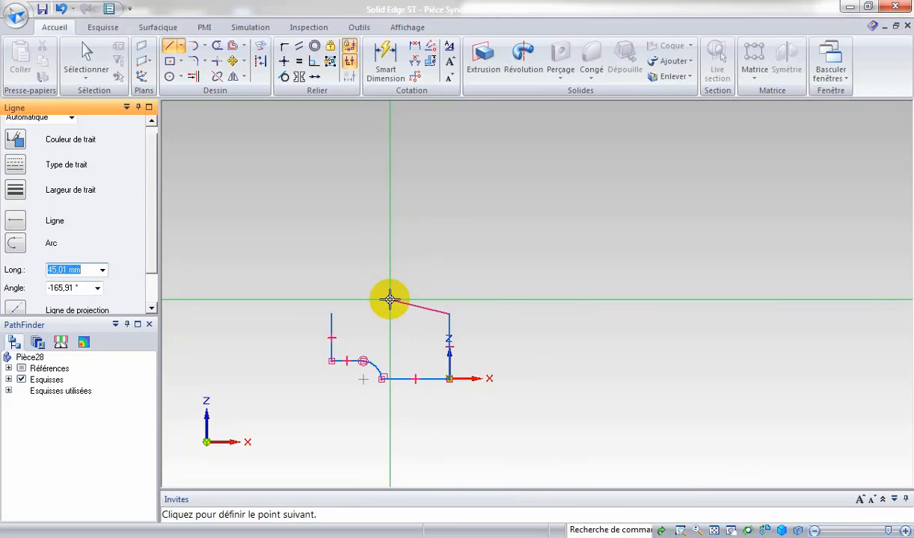
pyautogui.click(390, 300)
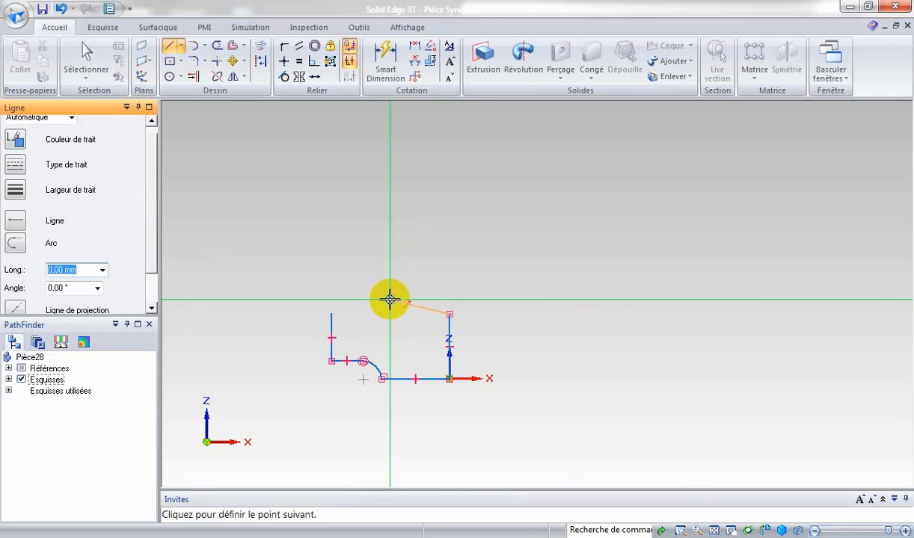
pyautogui.rightClick(389, 299)
# Draw a 14 mm diameter circle above the profile, between the 34 mm vertical line and the sloped line
pyautogui.click(715, 531)
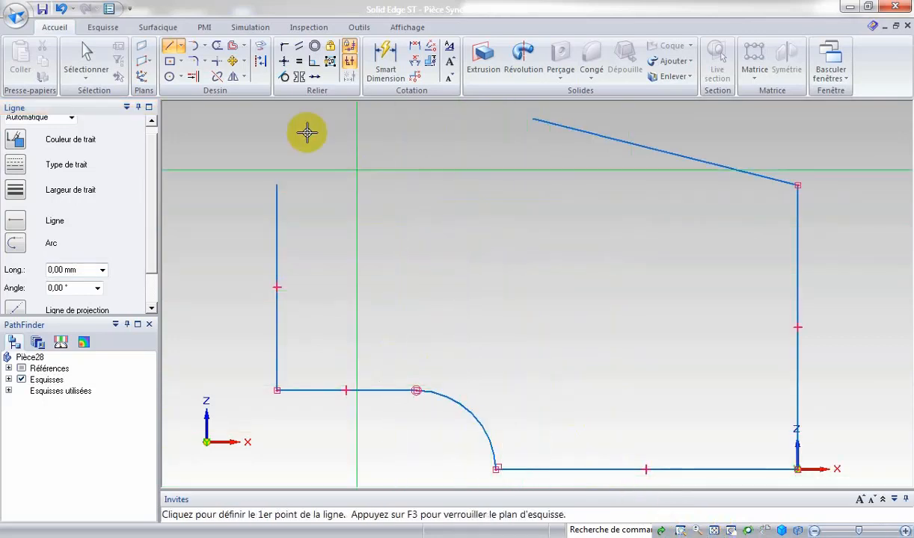
pyautogui.click(169, 76)
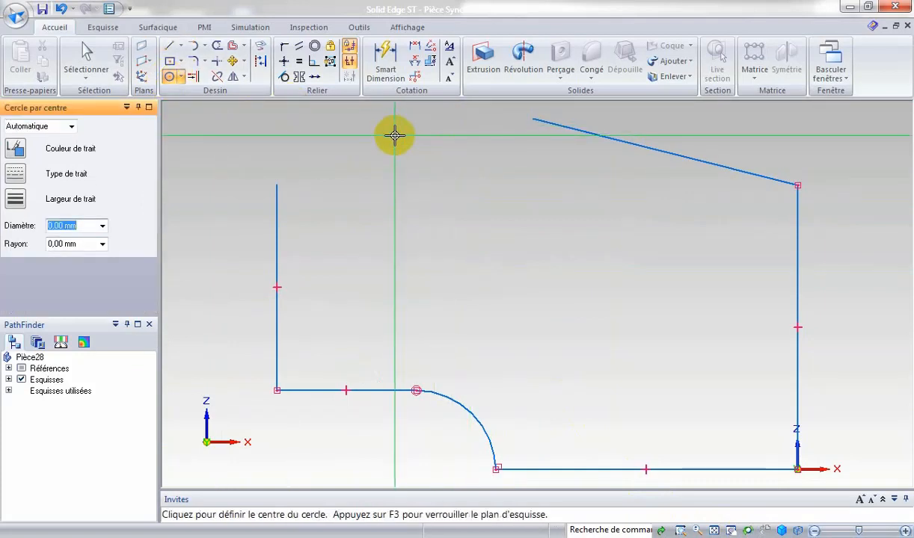
pyautogui.click(395, 136)
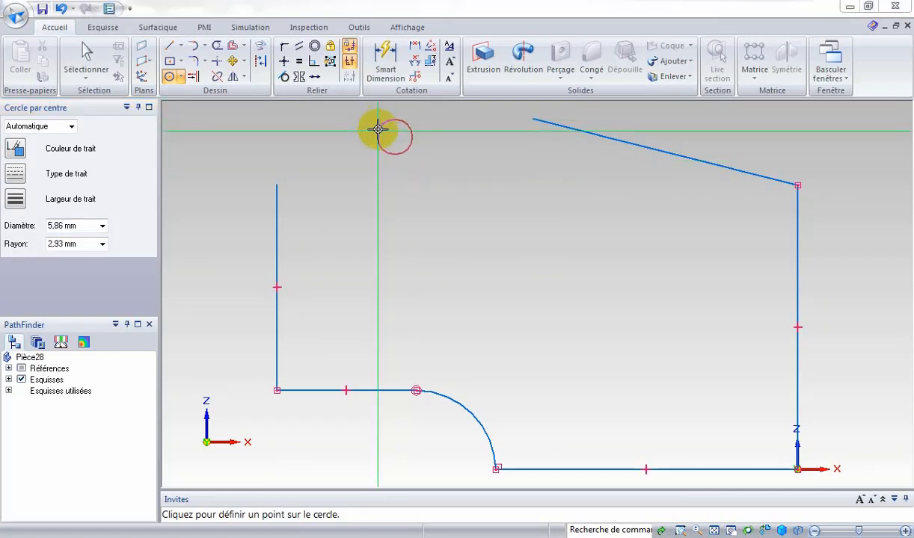
pyautogui.click(79, 226)
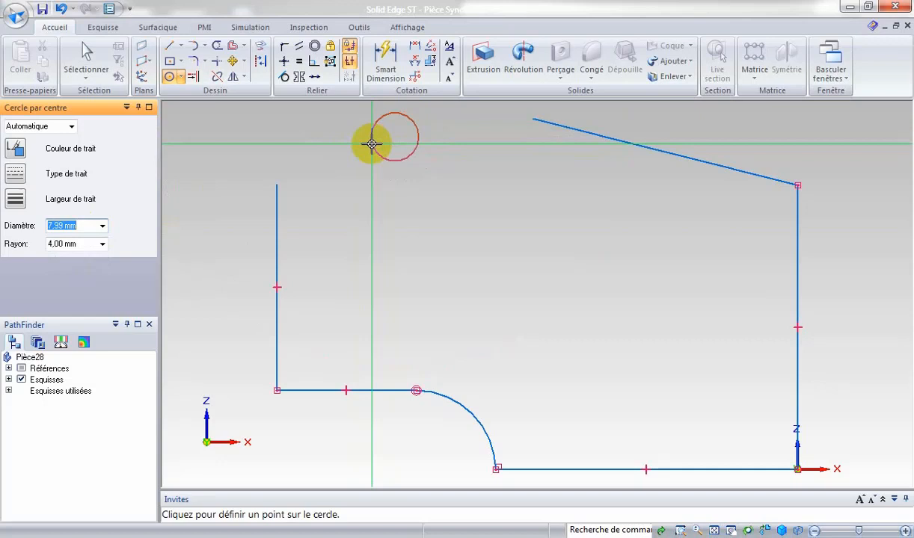
pyautogui.write('14')
pyautogui.press('Tab')
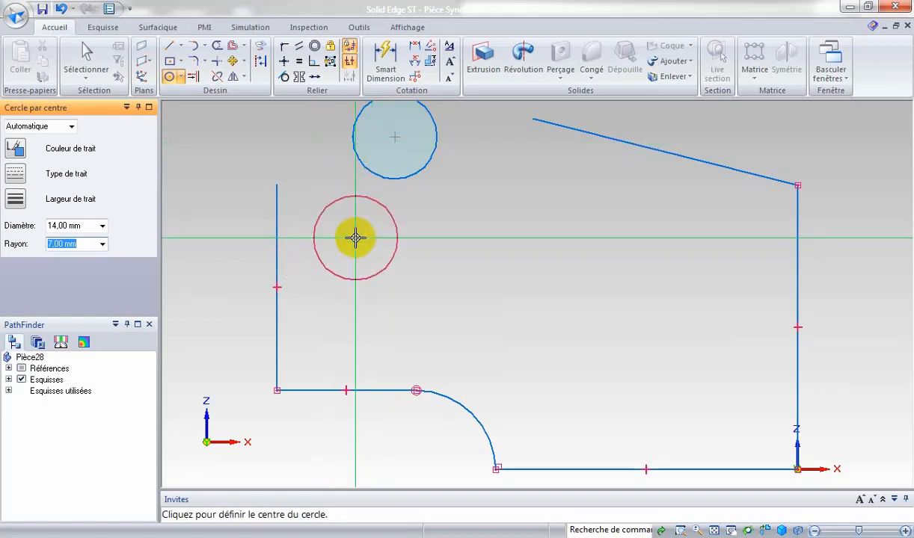
# Draw a circle of 18 mm radius concentric with the 14 mm circle
pyautogui.write('18')
pyautogui.press('Tab')
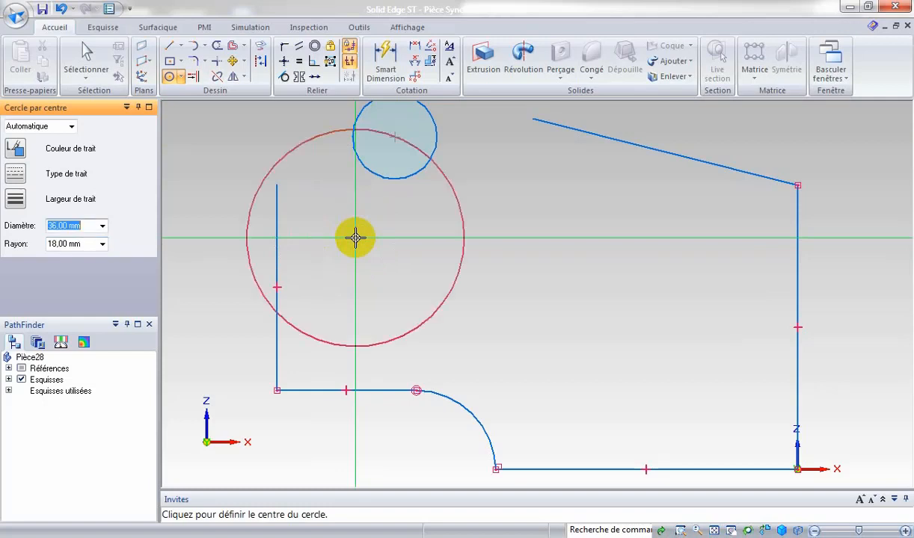
pyautogui.click(394, 138)
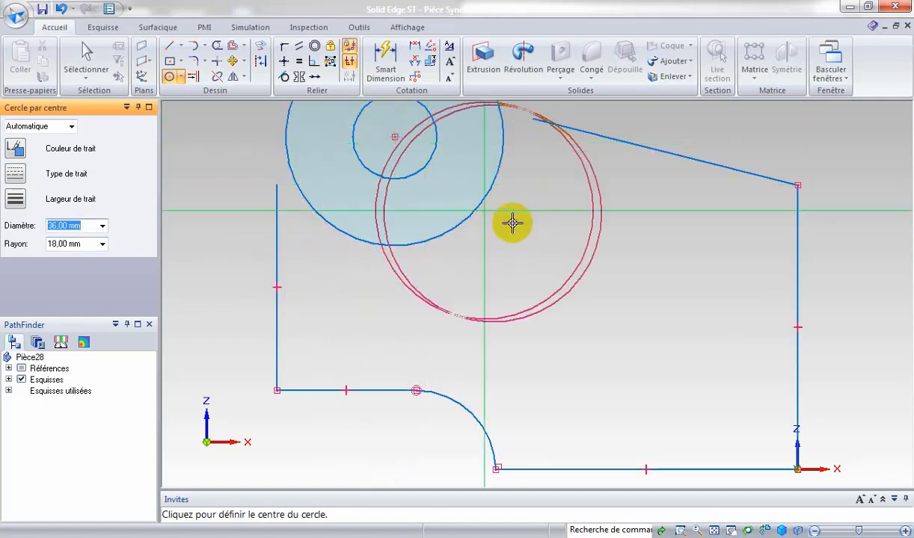
# Make the sloped line and the 34 mm vertical line tangent to the outer circle
pyautogui.click(703, 528)
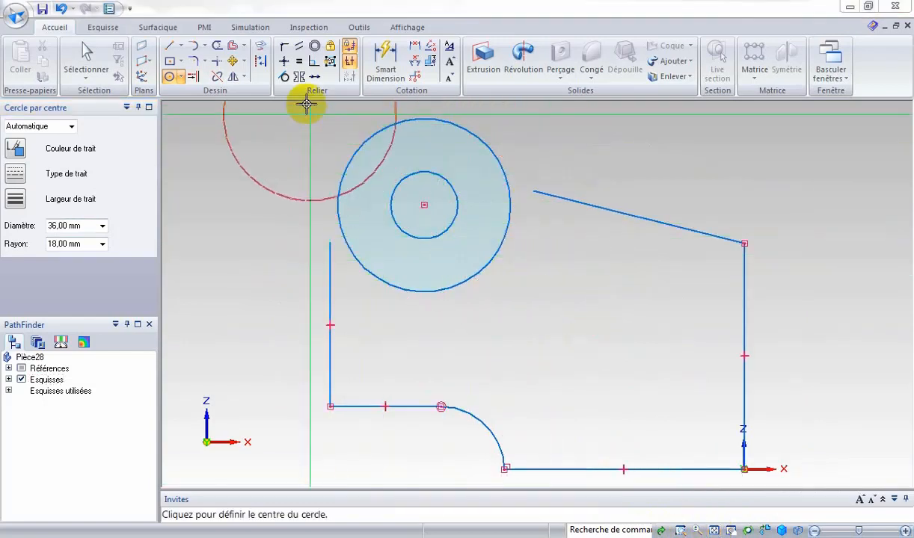
pyautogui.click(284, 77)
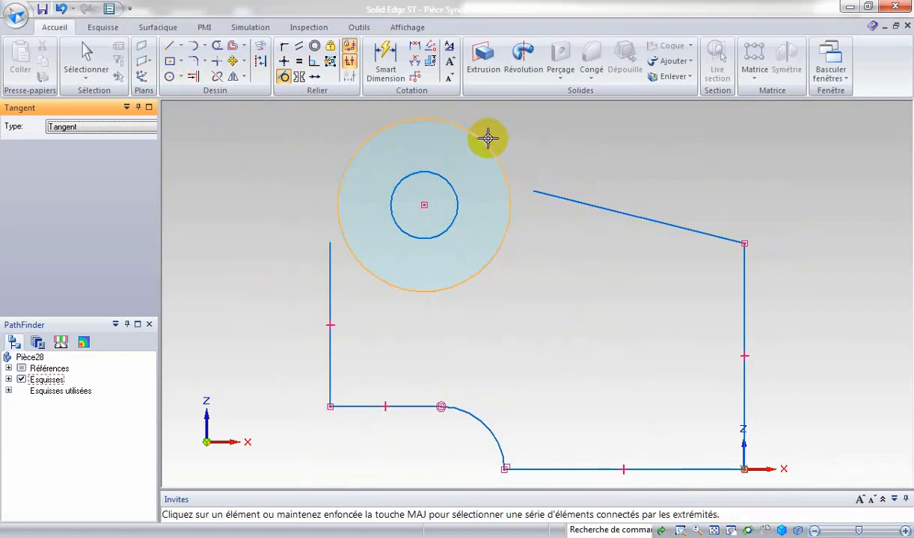
pyautogui.click(548, 194)
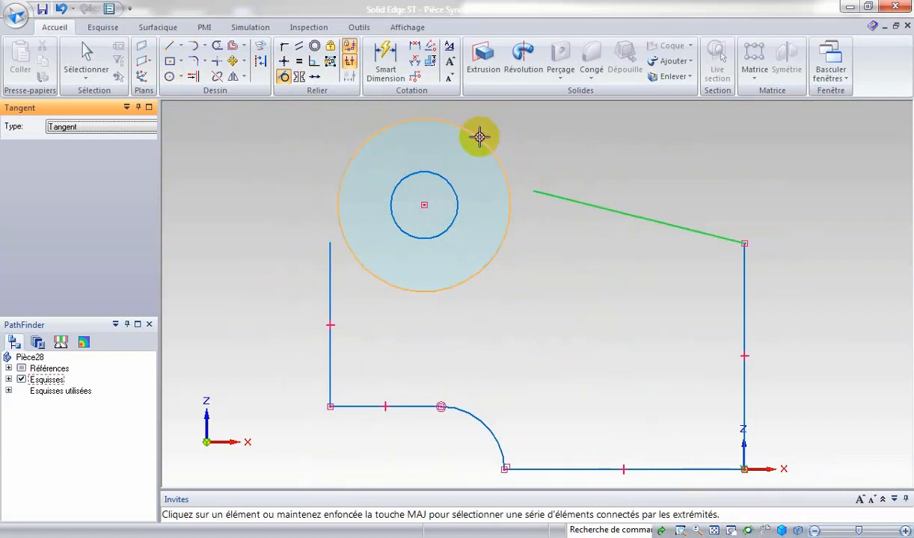
pyautogui.click(481, 137)
pyautogui.click(329, 278)
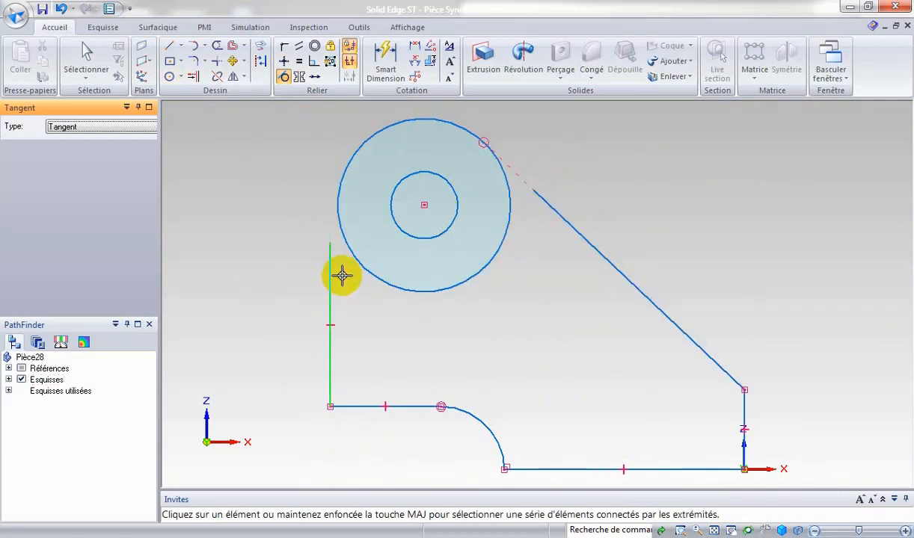
pyautogui.click(357, 266)
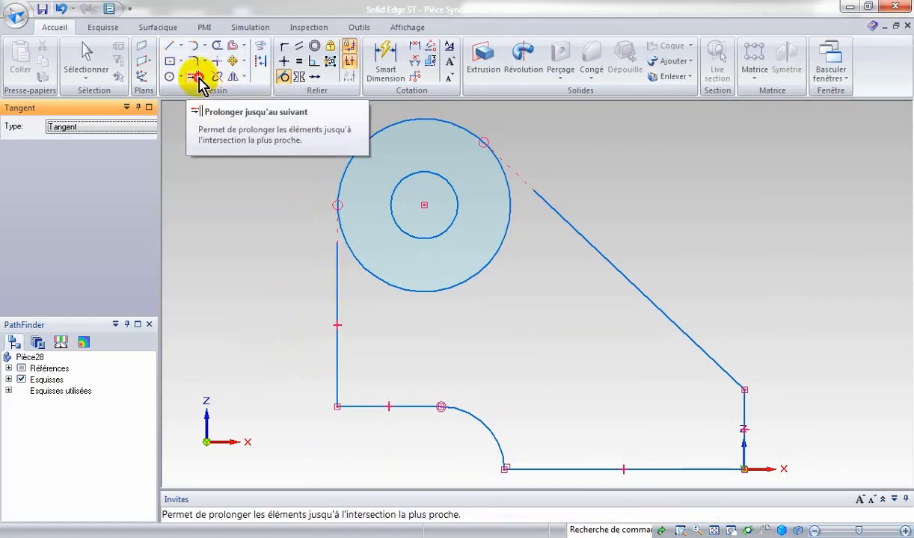
# Extend the sloped line and the tangent vertical line up to the outer circle
pyautogui.click(195, 76)
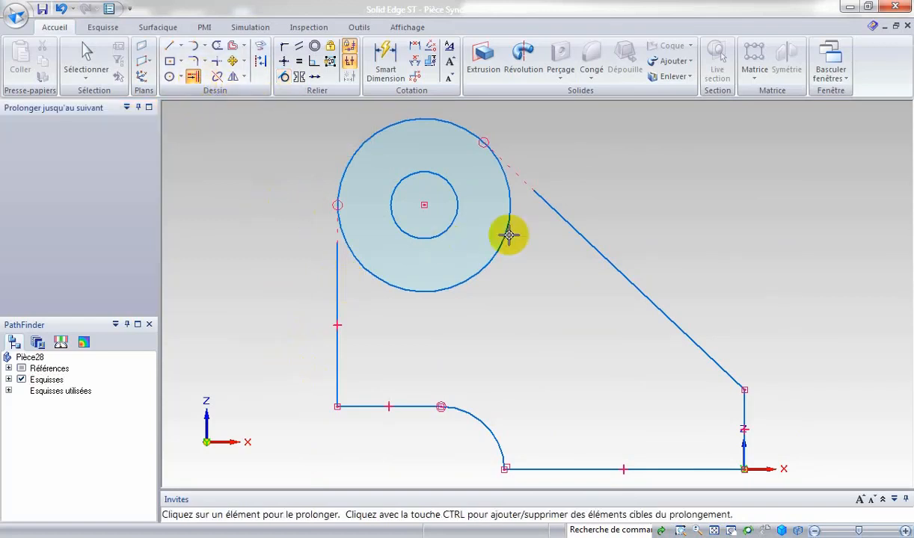
pyautogui.click(543, 204)
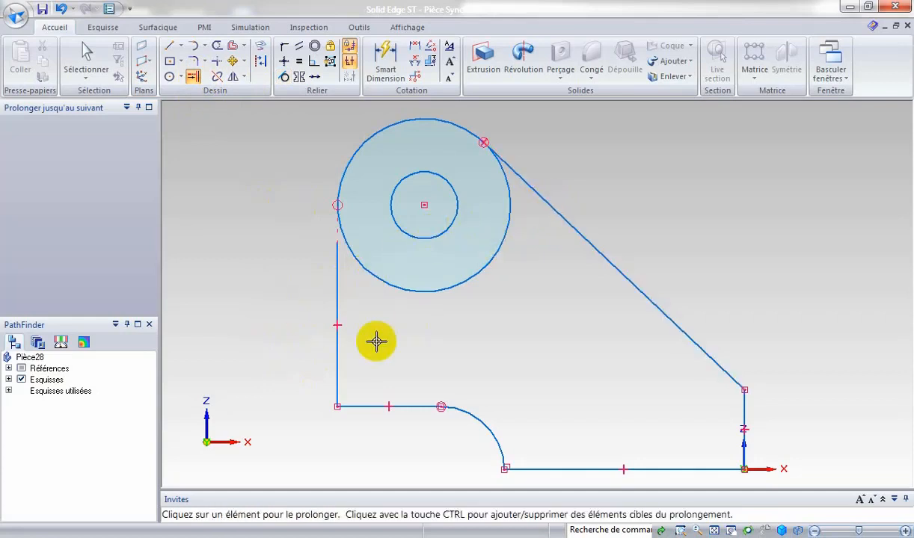
pyautogui.click(338, 271)
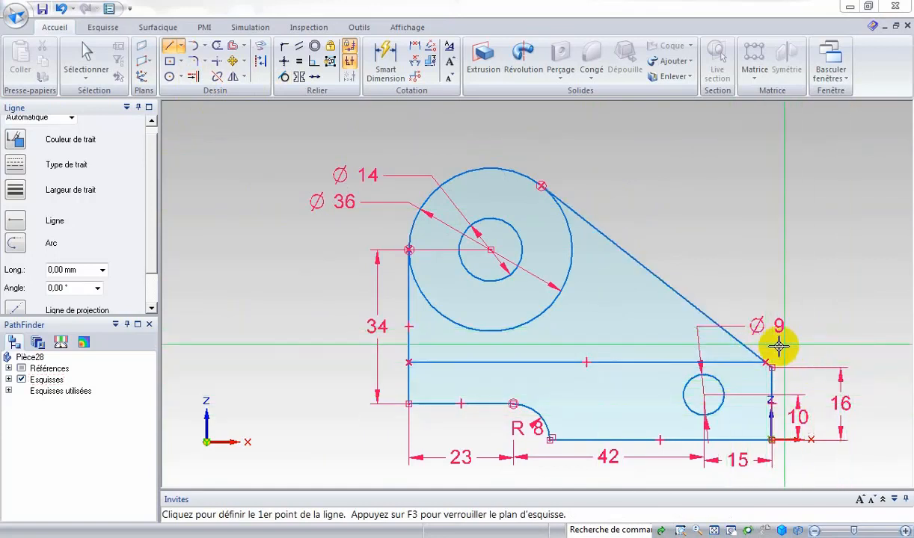
# Round the corner between the sloped line and the short vertical line at the origin with a 10 mm radius fillet
pyautogui.click(680, 530)
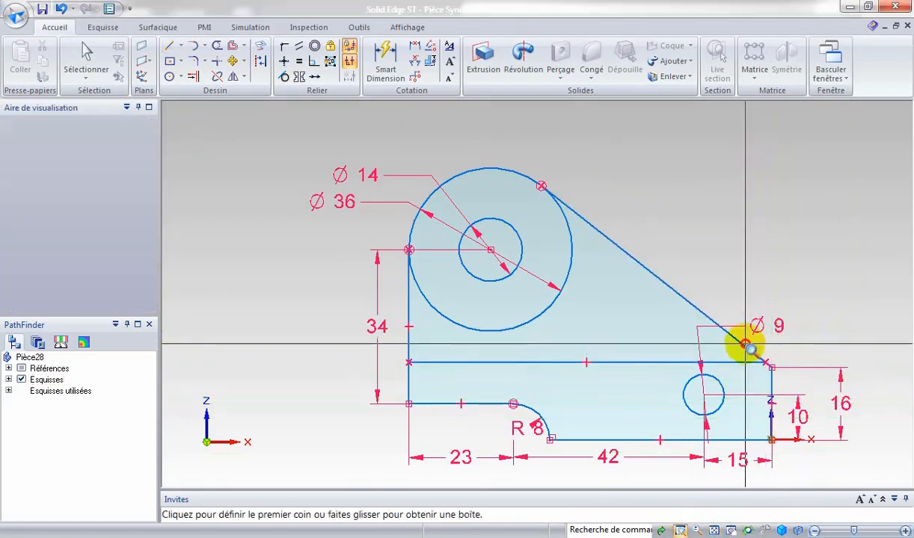
pyautogui.moveTo(748, 347); pyautogui.dragTo(801, 393)
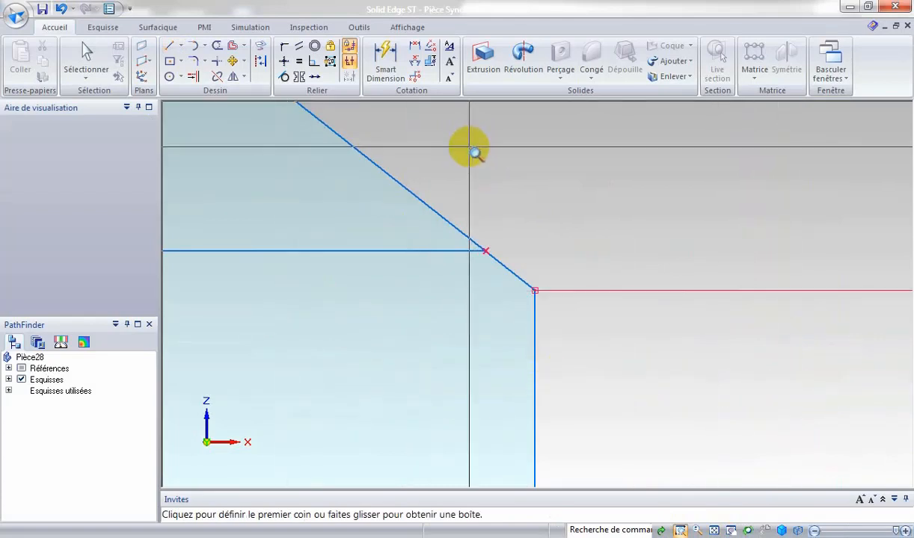
pyautogui.click(193, 62)
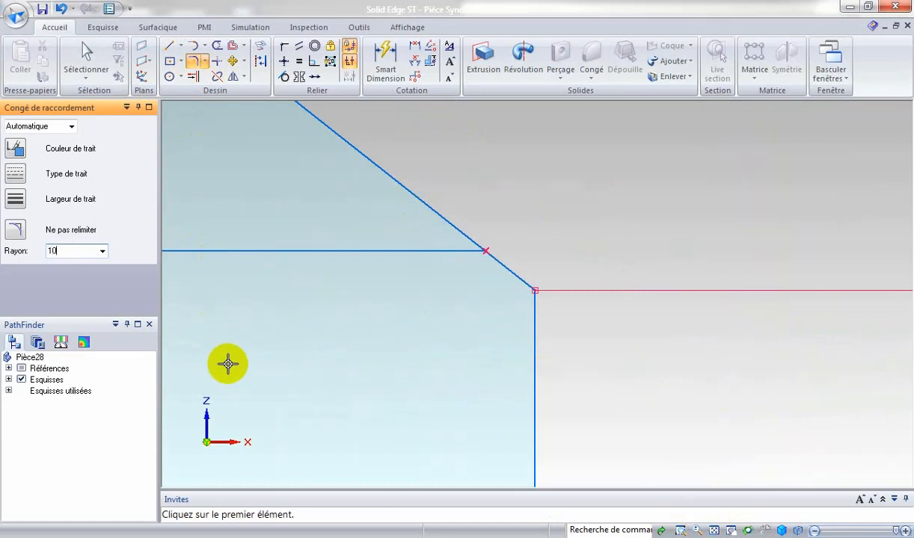
pyautogui.click(533, 292)
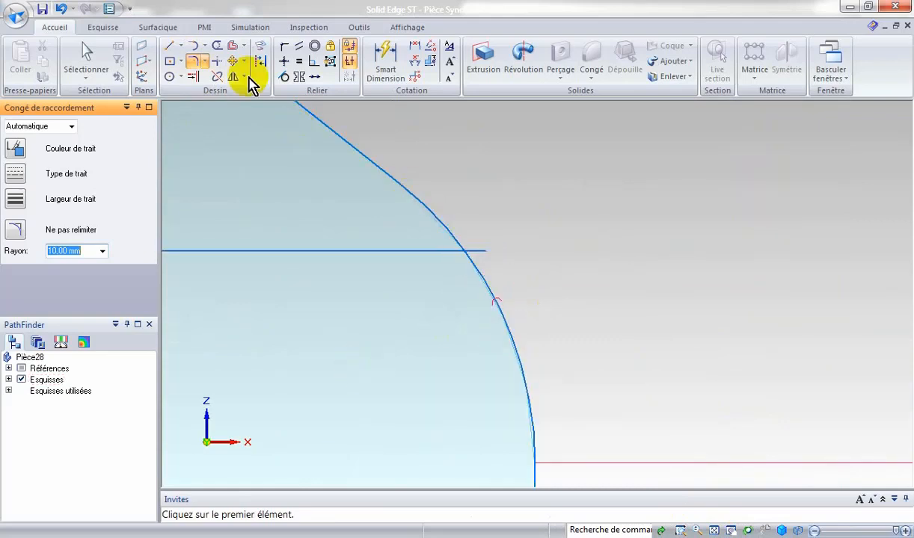
# Trim the horizontal line's overhang beyond the rounded corner near the origin and dimension that corner's fillet radius
pyautogui.click(217, 46)
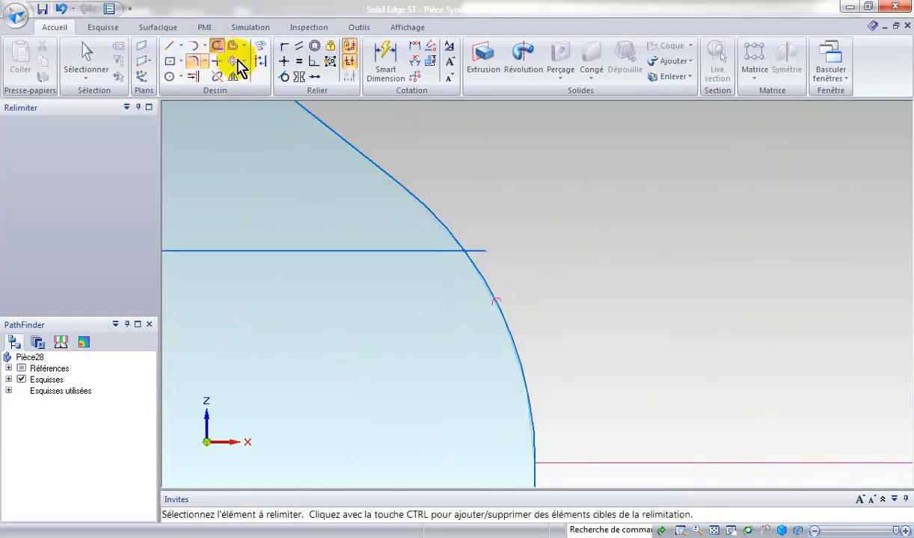
pyautogui.click(480, 251)
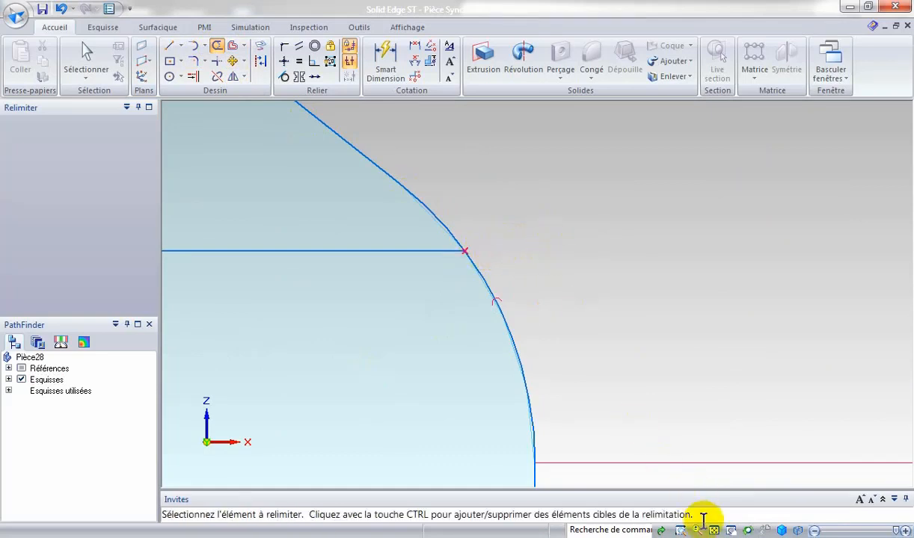
pyautogui.click(382, 57)
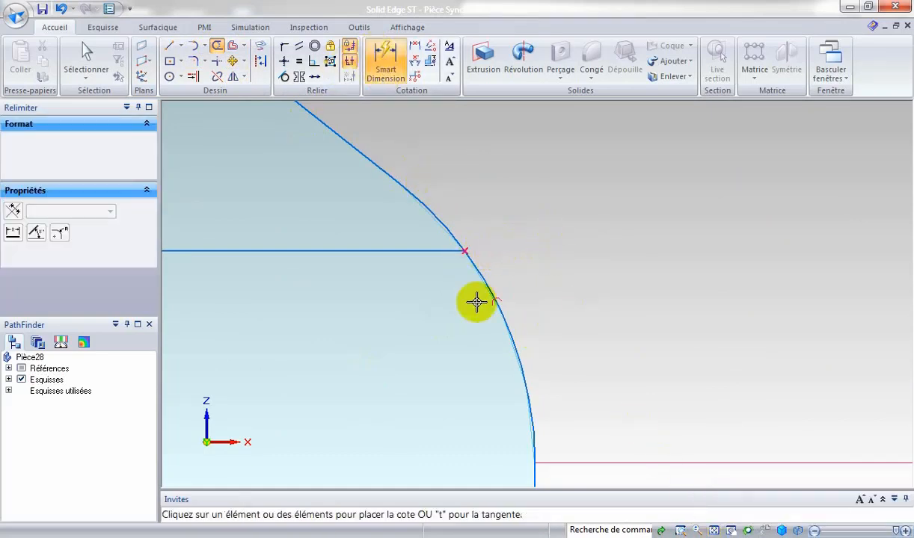
pyautogui.click(507, 319)
pyautogui.click(528, 299)
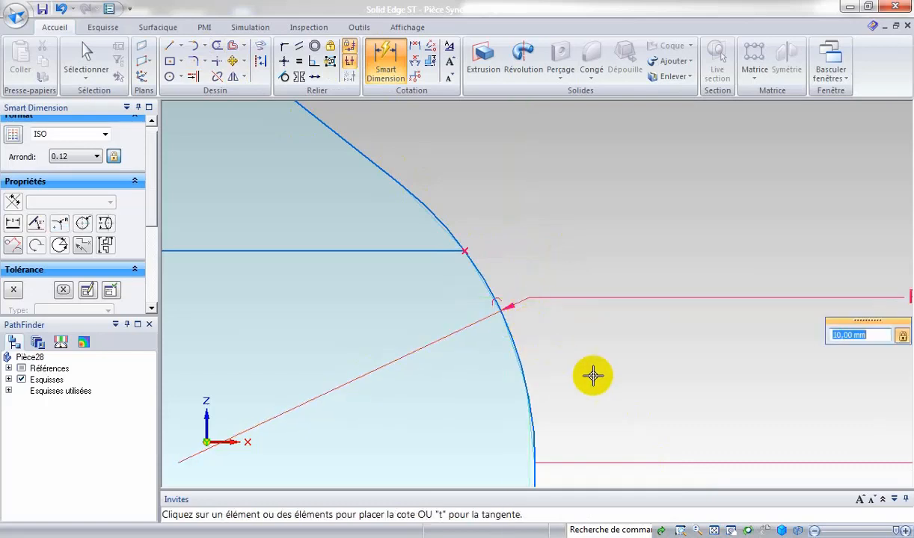
pyautogui.click(714, 531)
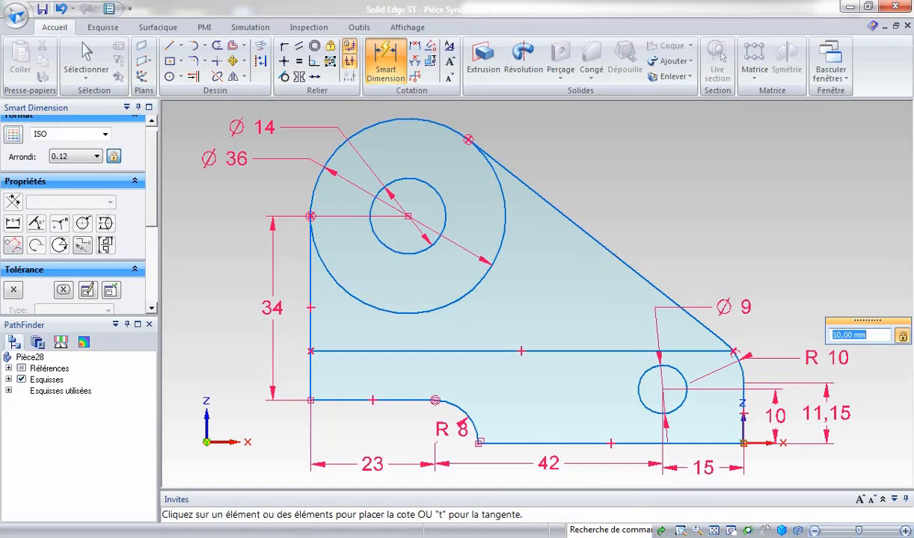
pyautogui.press('Escape')
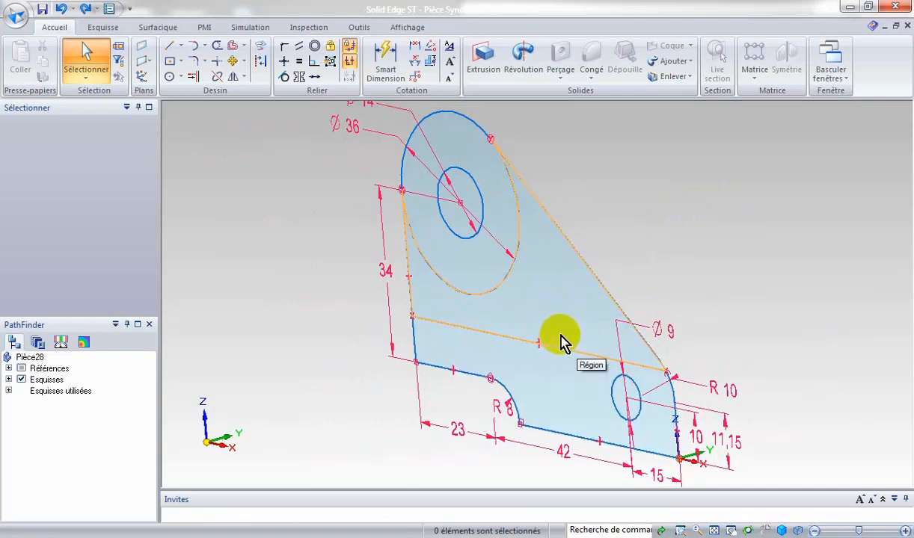
# Extrude the two plate regions above and below the horizontal line together by 11 mm, leaving the circle area out
pyautogui.click(562, 334)
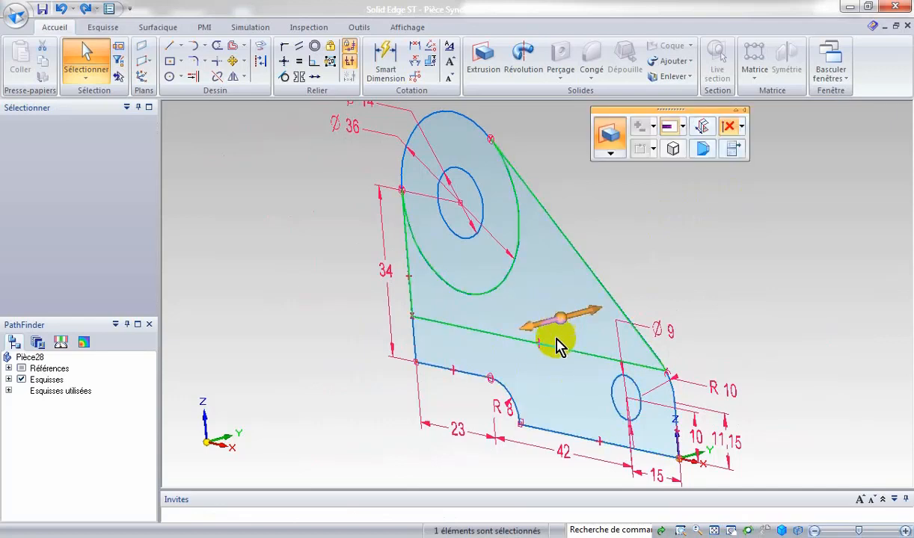
pyautogui.keyDown('ctrl'); pyautogui.click(540, 374); pyautogui.keyUp('ctrl')
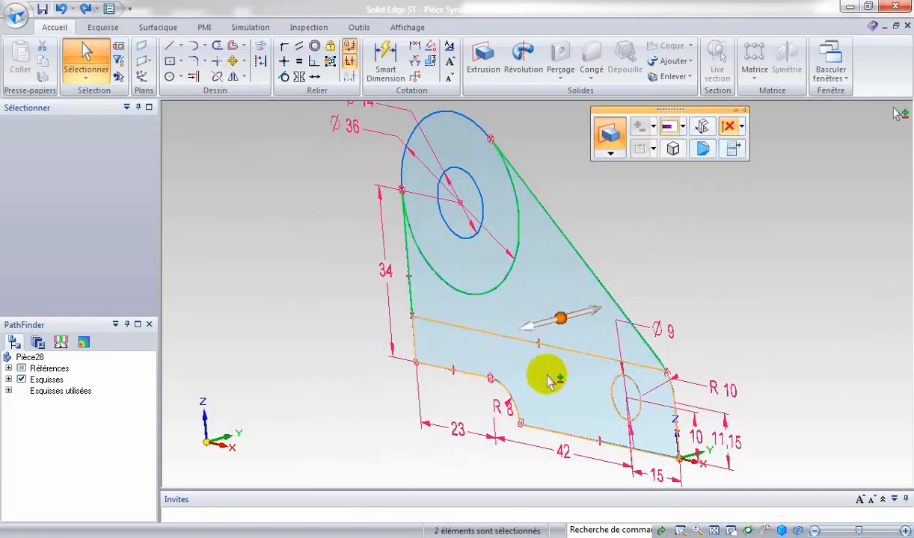
pyautogui.click(550, 320)
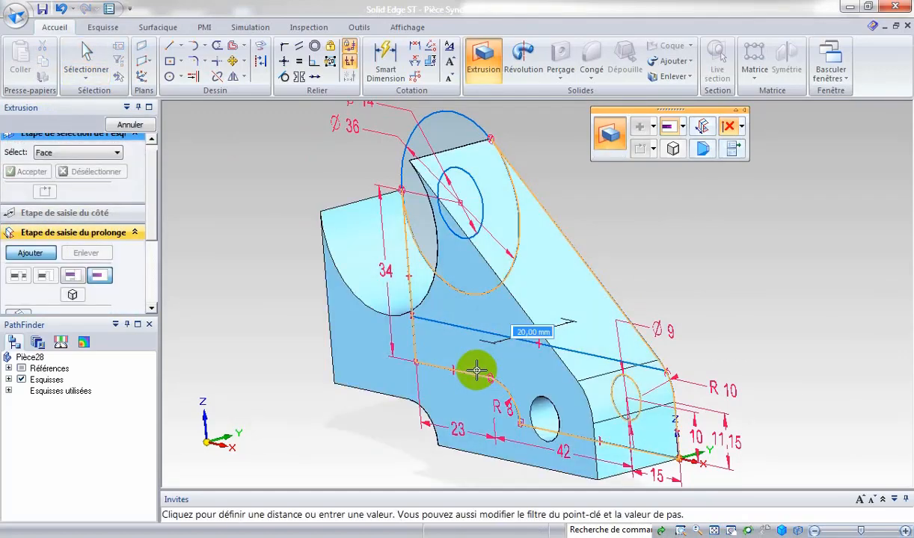
pyautogui.write('11')
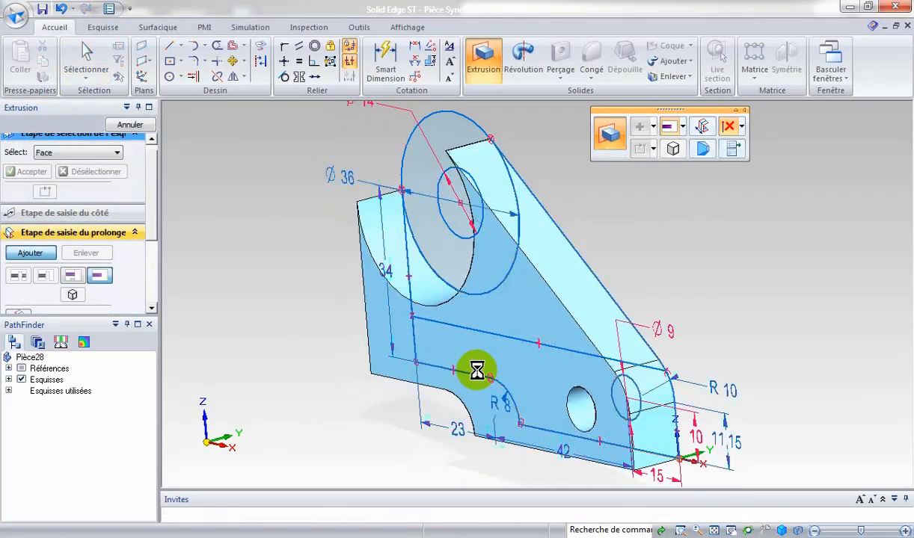
pyautogui.press('Return')
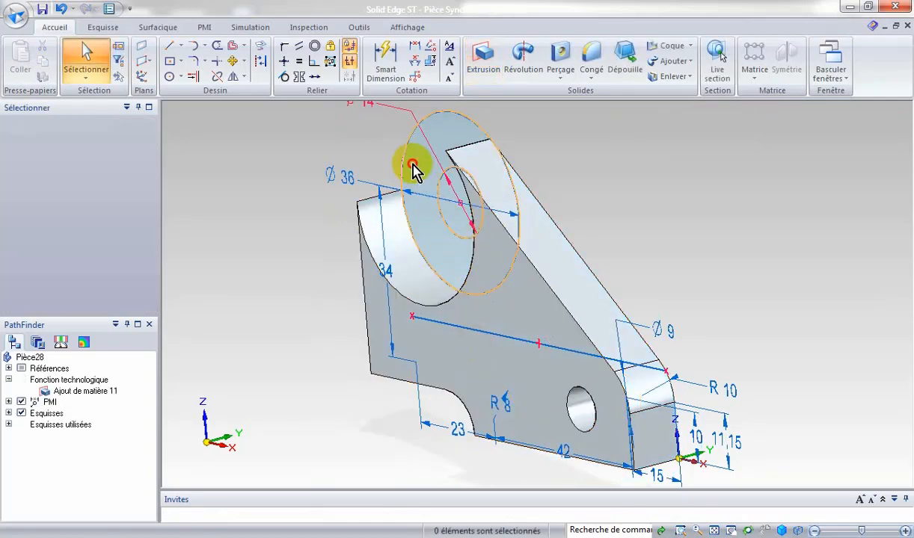
# Extrude the ring between the 14 mm and 36 mm circles towards the plate's side so it stands proud as a boss
pyautogui.click(414, 169)
pyautogui.click(394, 167)
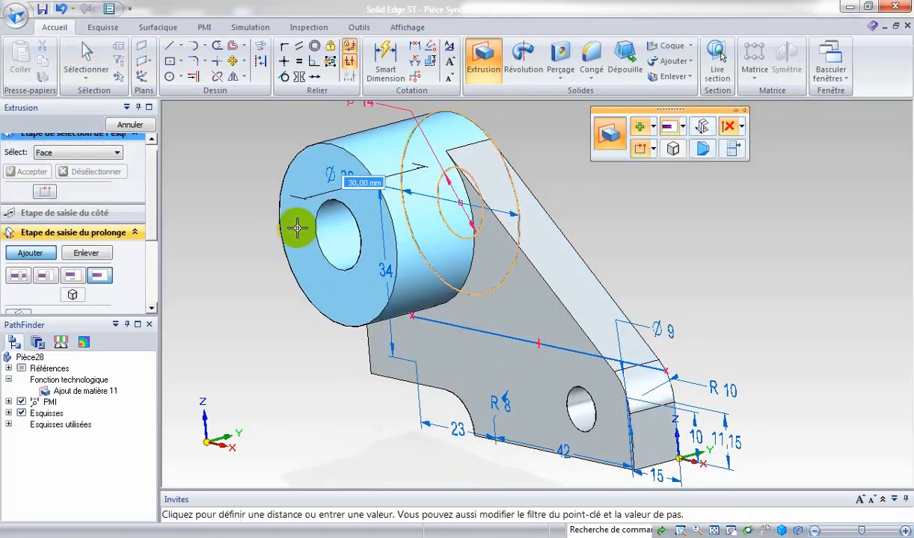
pyautogui.press('Return')
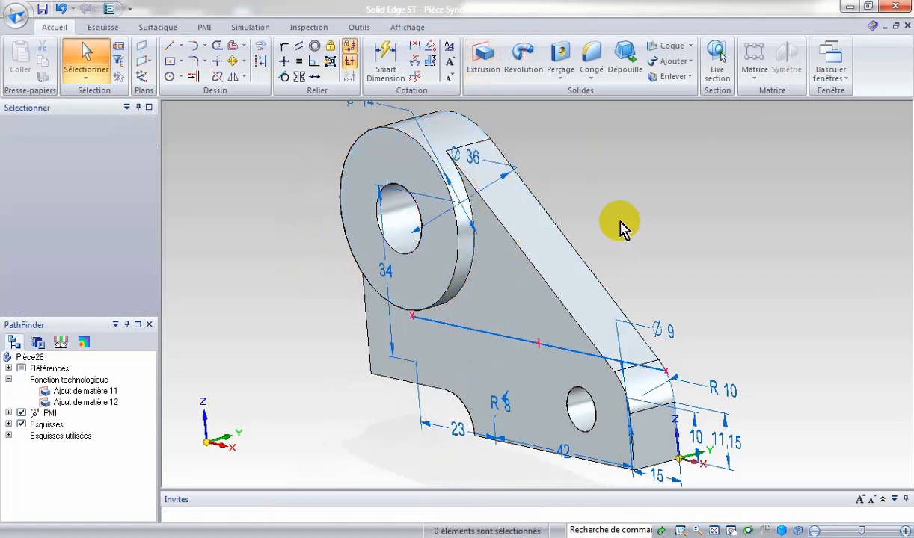
# Round the edge where the boss meets the plate's face with a 5 mm fillet
pyautogui.click(594, 58)
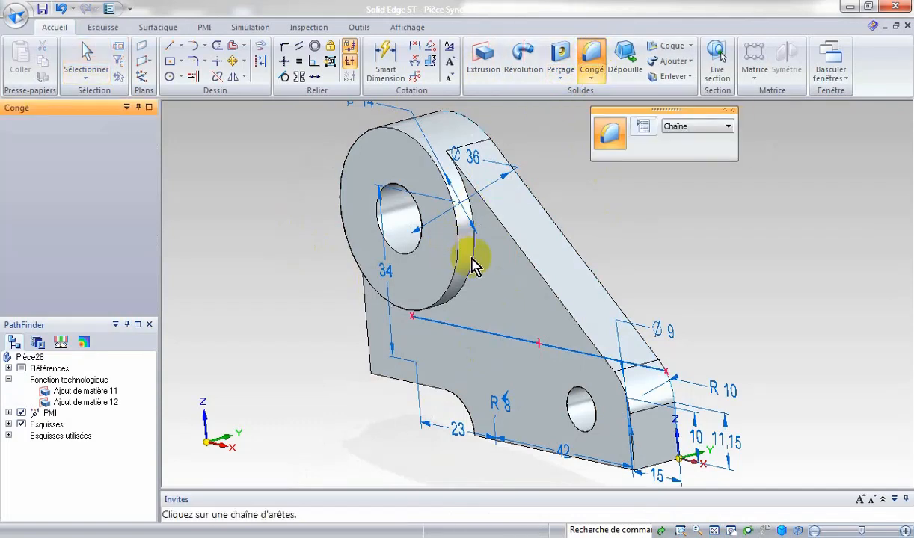
pyautogui.click(472, 263)
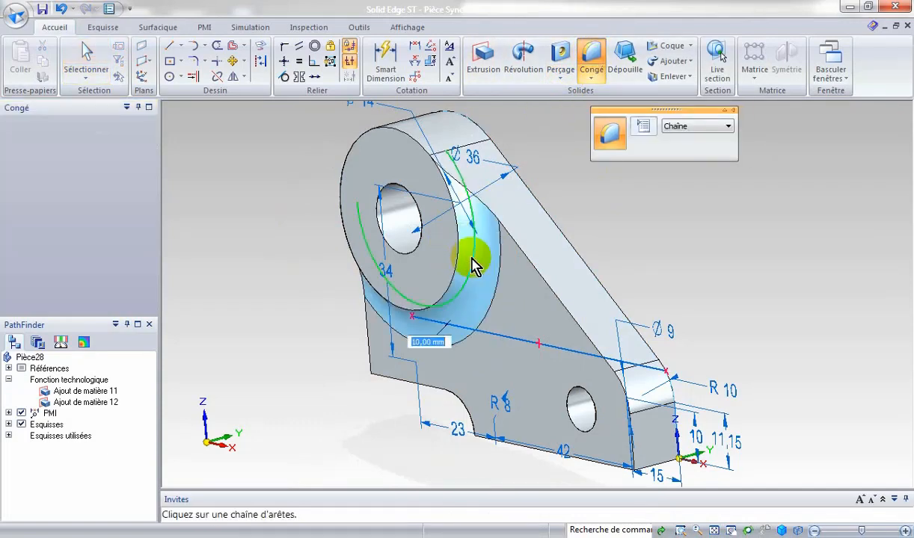
pyautogui.write('5')
pyautogui.press('Return')
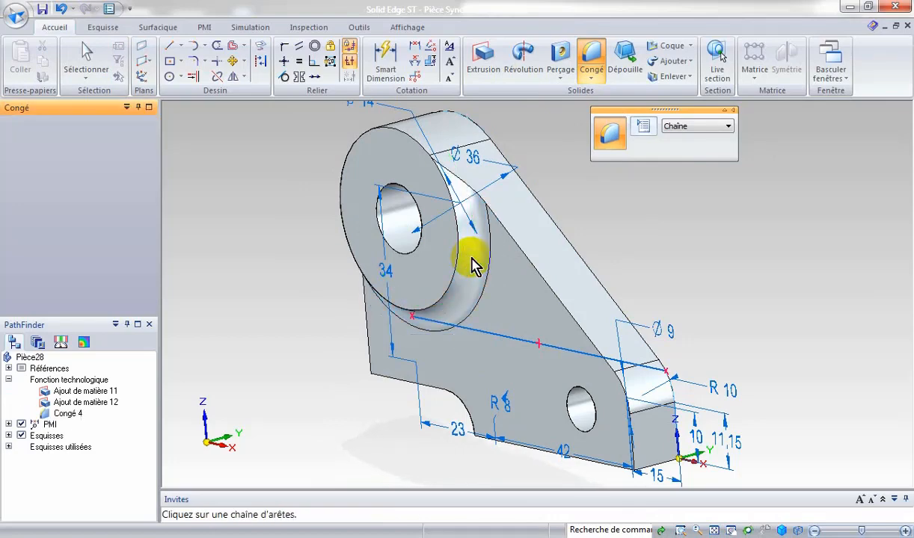
pyautogui.moveTo(755, 305); pyautogui.dragTo(617, 340, button='middle')
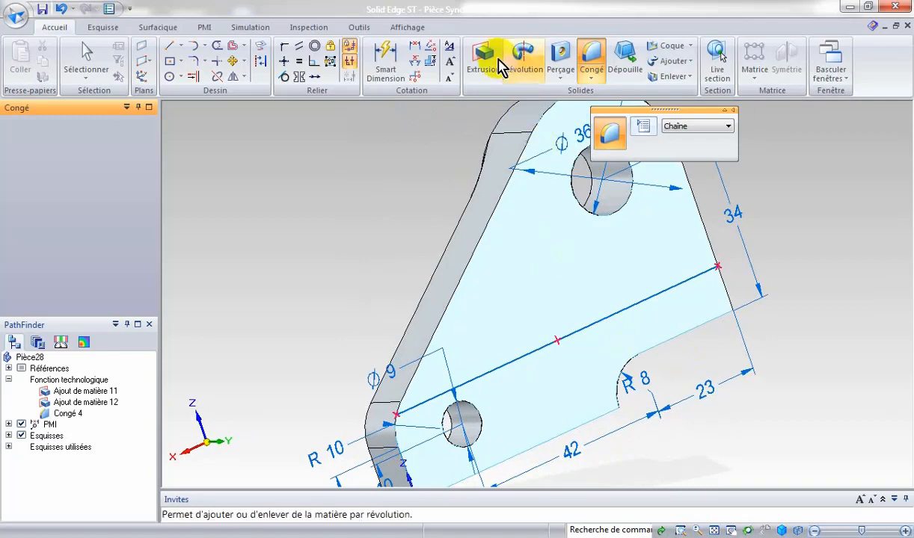
pyautogui.click(502, 104)
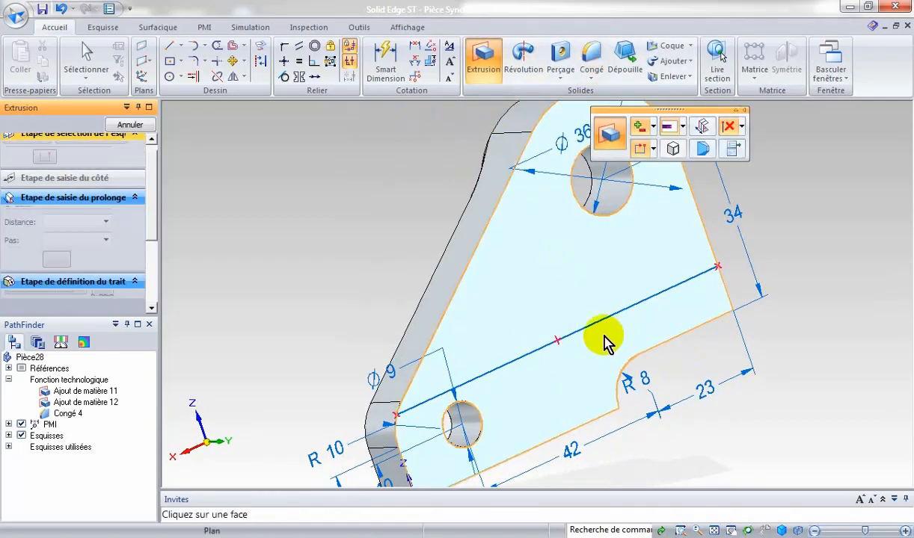
pyautogui.click(599, 322)
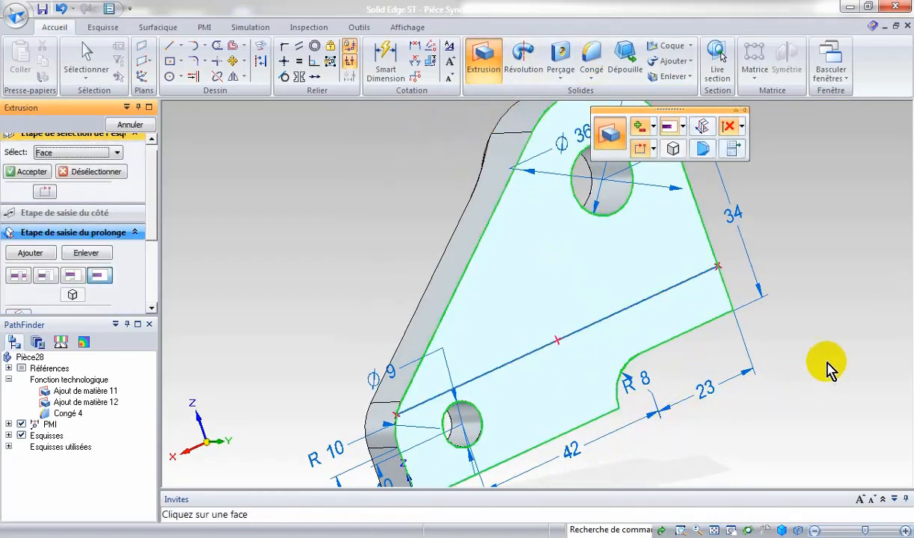
pyautogui.rightClick(793, 340)
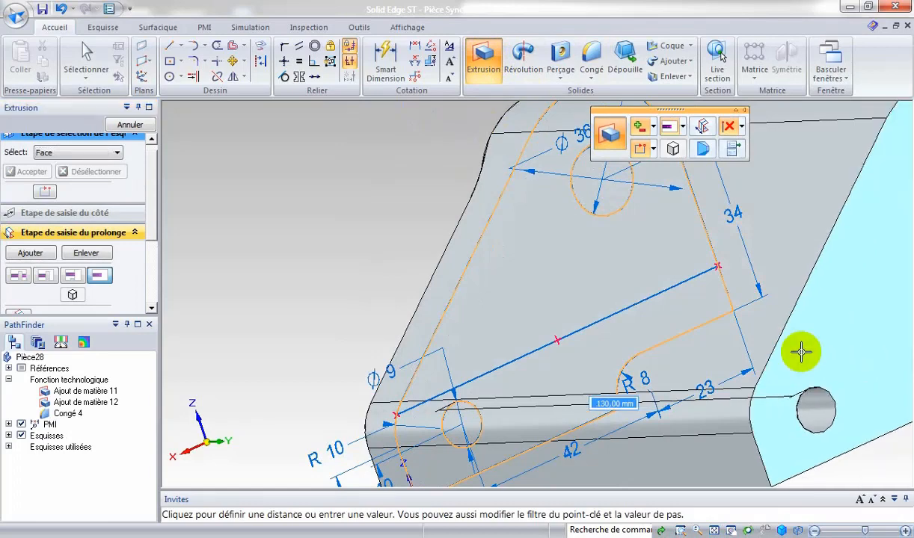
pyautogui.click(801, 353)
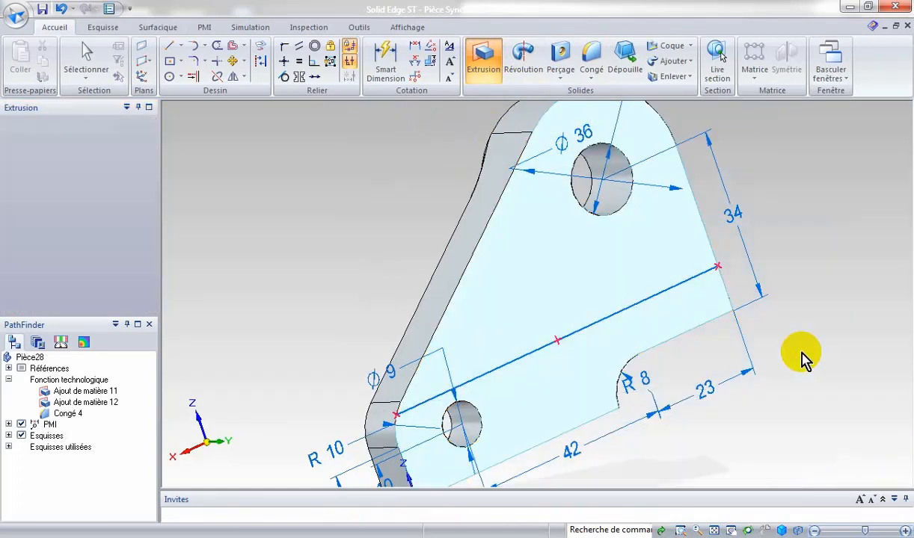
pyautogui.click(483, 52)
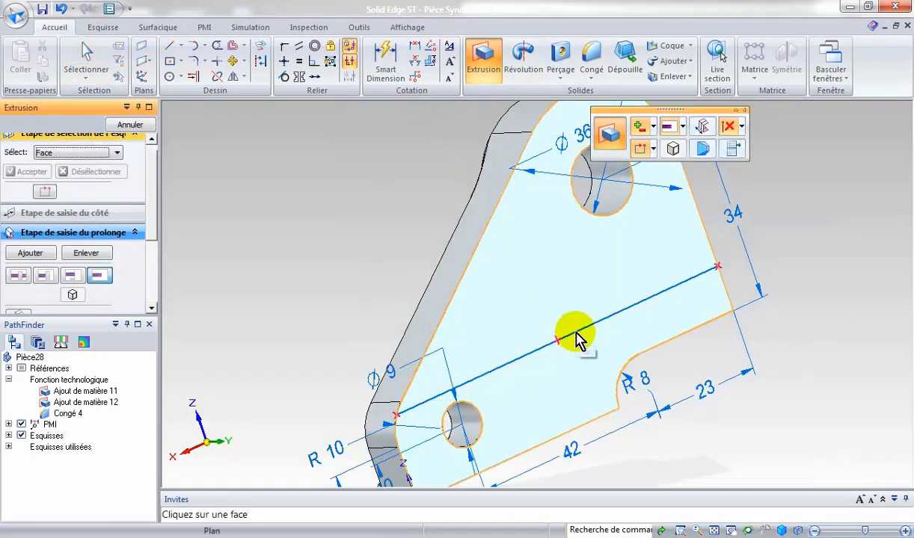
pyautogui.click(580, 336)
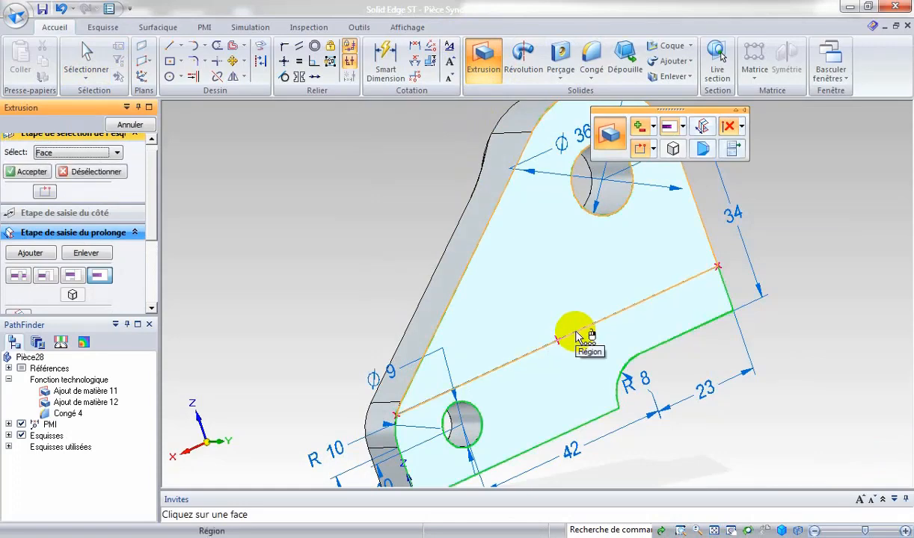
pyautogui.press('Escape')
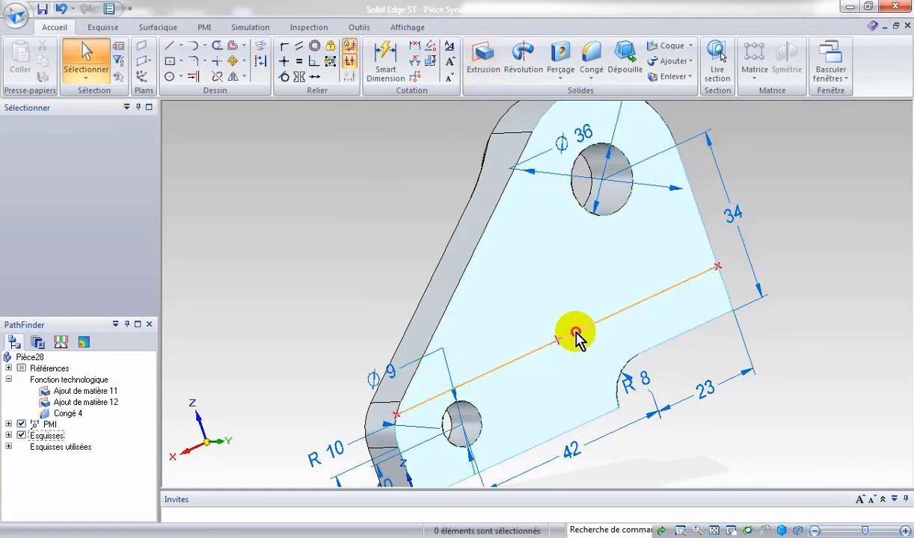
# Extrude the horizontal sketch line as an open profile, adding material below it outward from the plate's flat back face
pyautogui.click(576, 336)
pyautogui.click(483, 53)
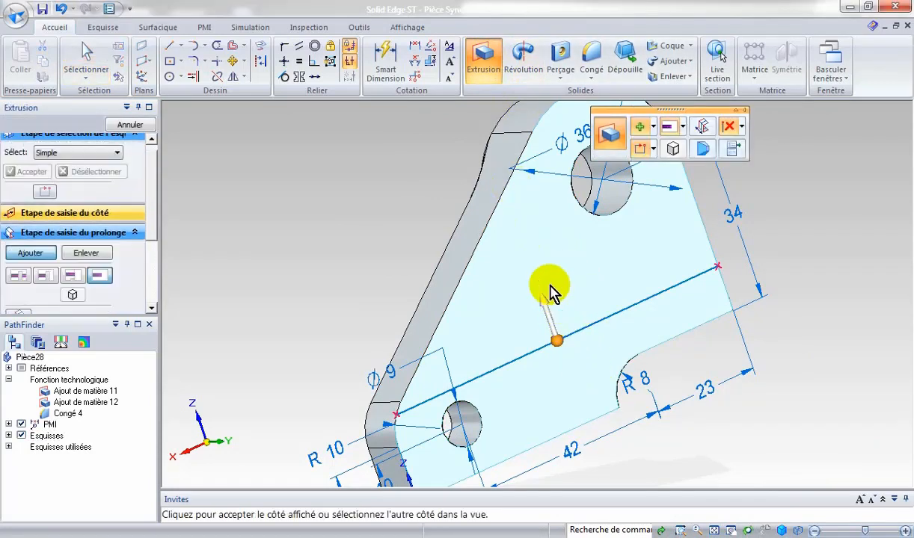
pyautogui.click(606, 370)
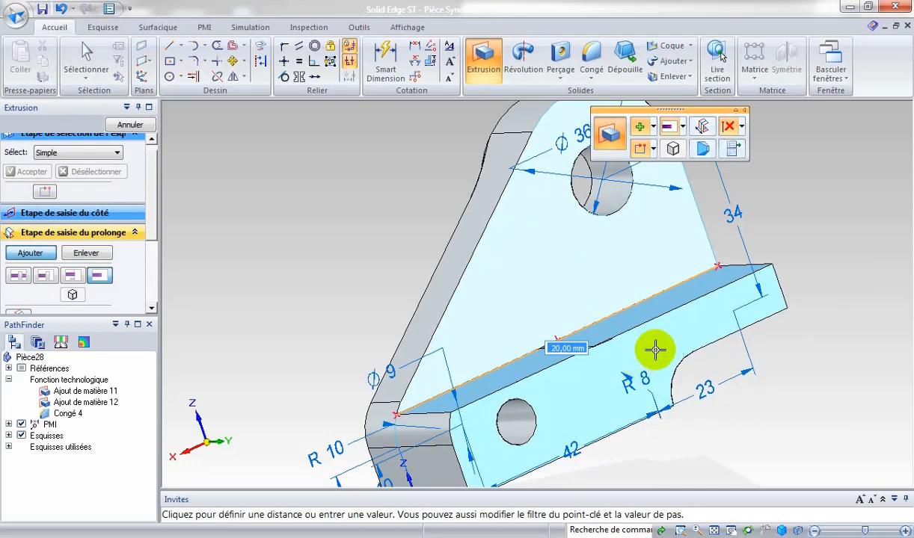
pyautogui.moveTo(654, 350); pyautogui.dragTo(699, 350, button='middle')
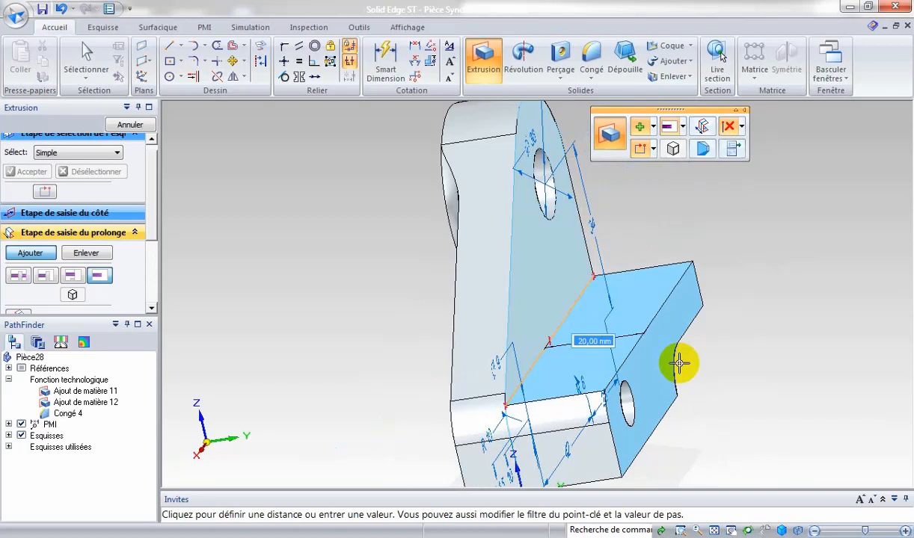
pyautogui.press('Return')
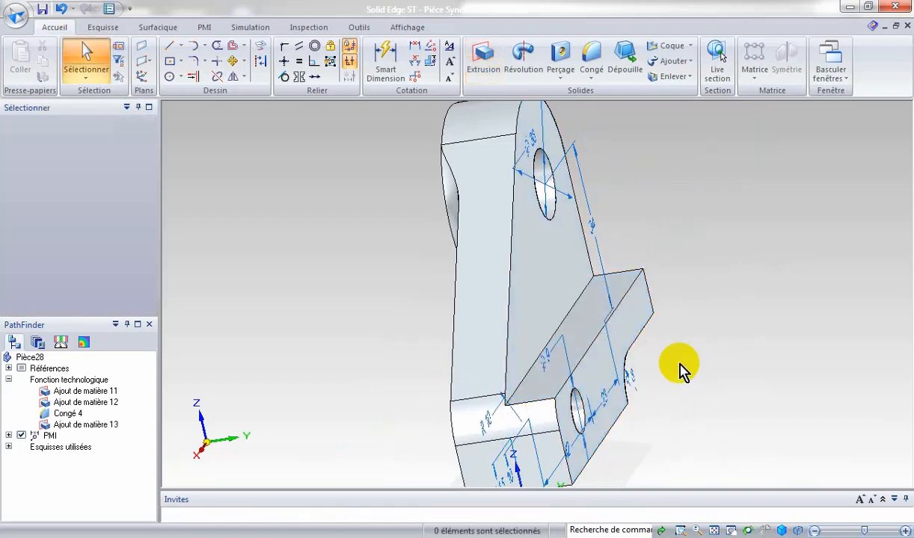
# Round the inner edge between the plate's back face and the top of the lower block with a 4 mm fillet
pyautogui.moveTo(374, 289); pyautogui.dragTo(382, 318, button='middle')
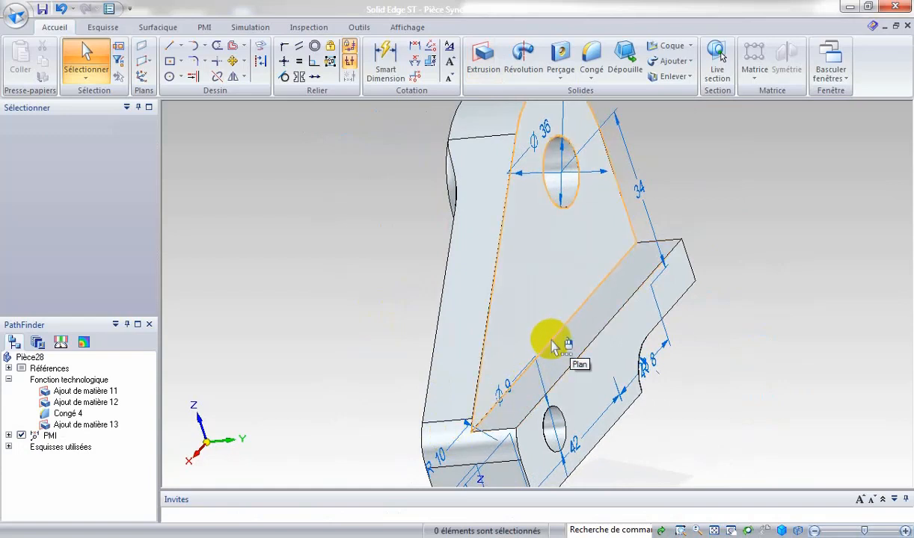
pyautogui.click(592, 55)
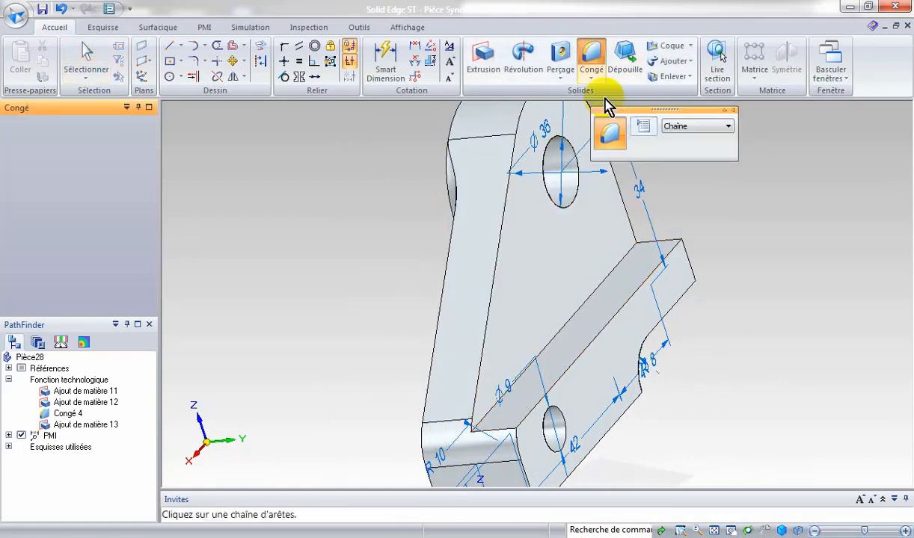
pyautogui.click(545, 357)
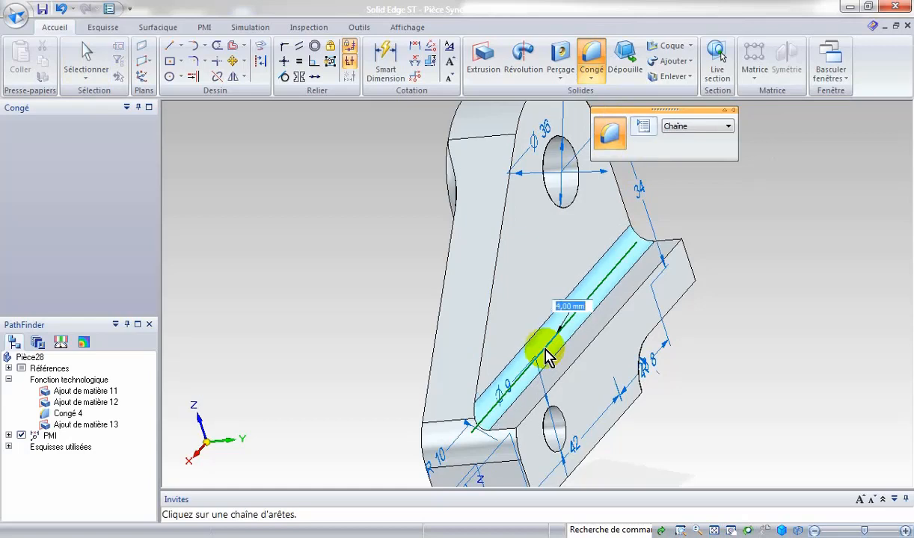
pyautogui.press('Return')
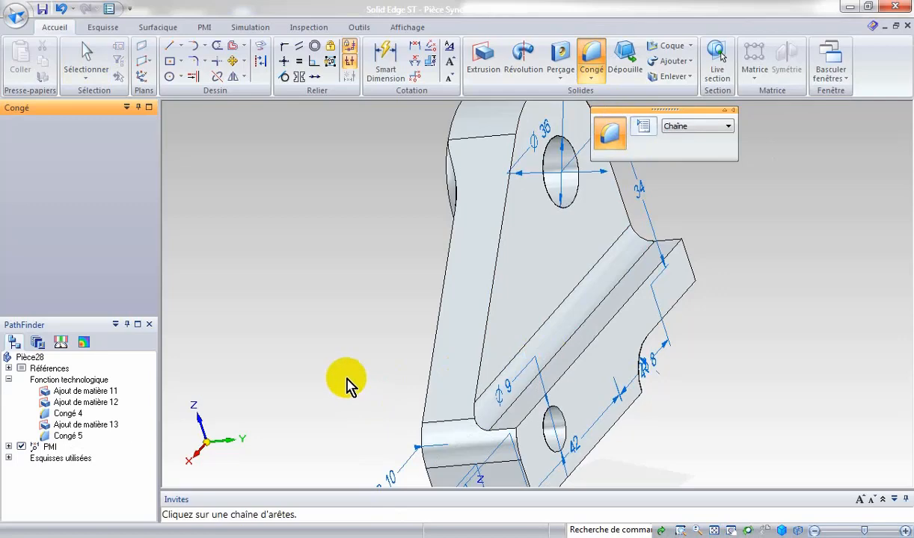
# Try to mirror the entire half bracket about the flat end face of the lower block, and undo the mirrored copy
pyautogui.moveTo(346, 382); pyautogui.dragTo(425, 351, button='middle')
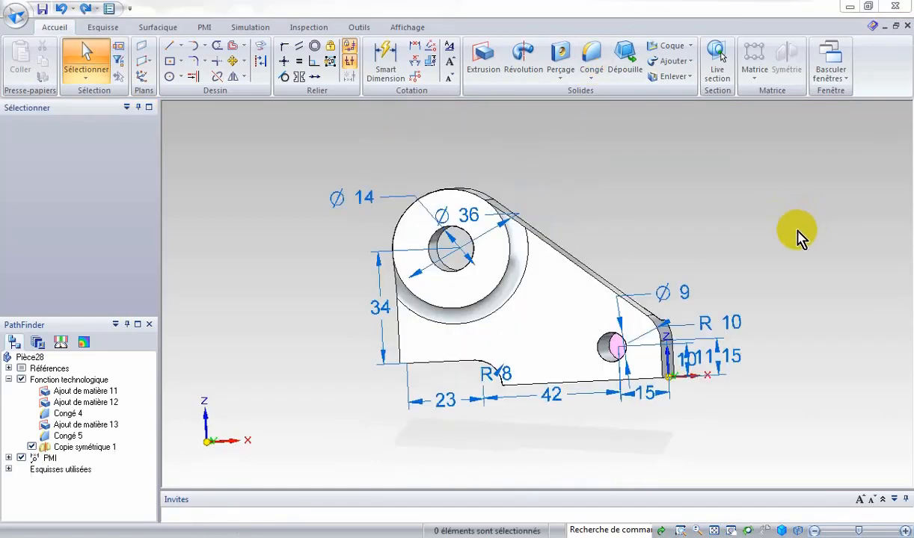
pyautogui.moveTo(322, 150); pyautogui.dragTo(791, 428)
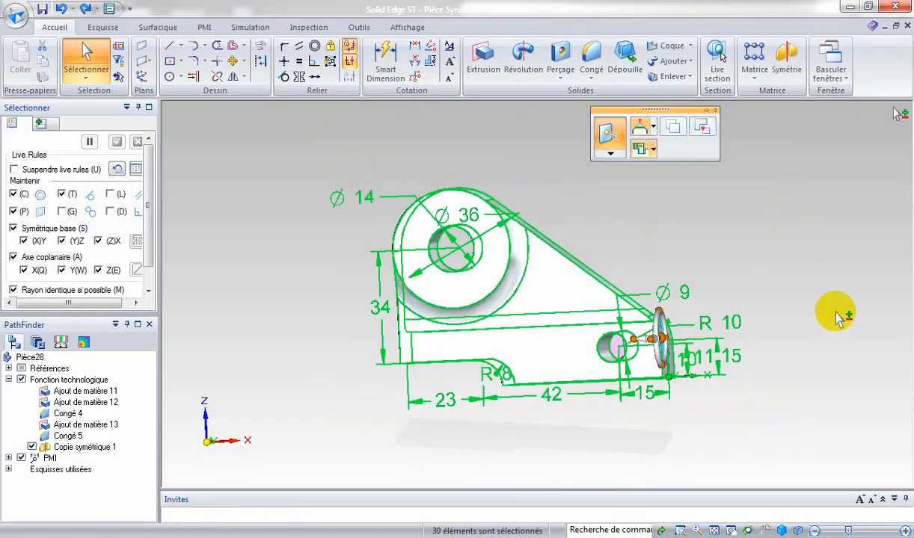
pyautogui.moveTo(796, 298); pyautogui.dragTo(516, 523, button='middle')
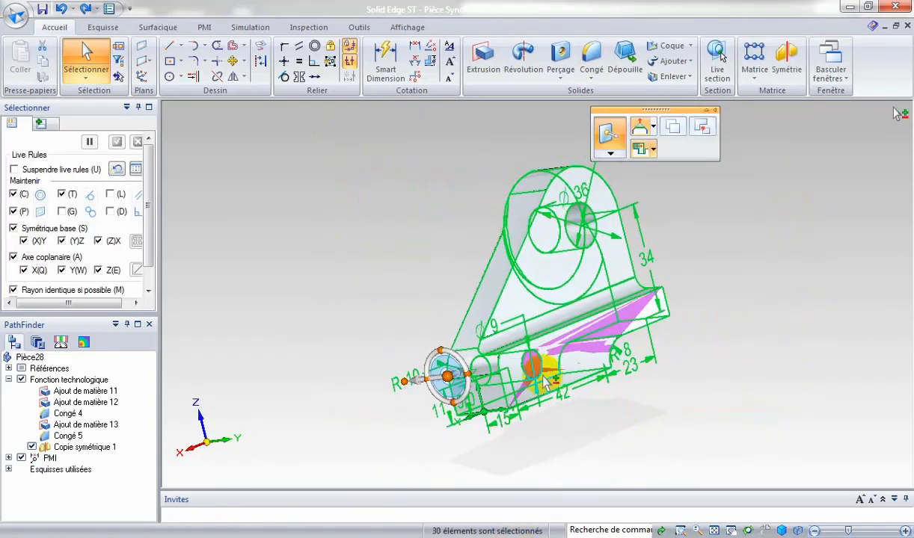
pyautogui.click(785, 58)
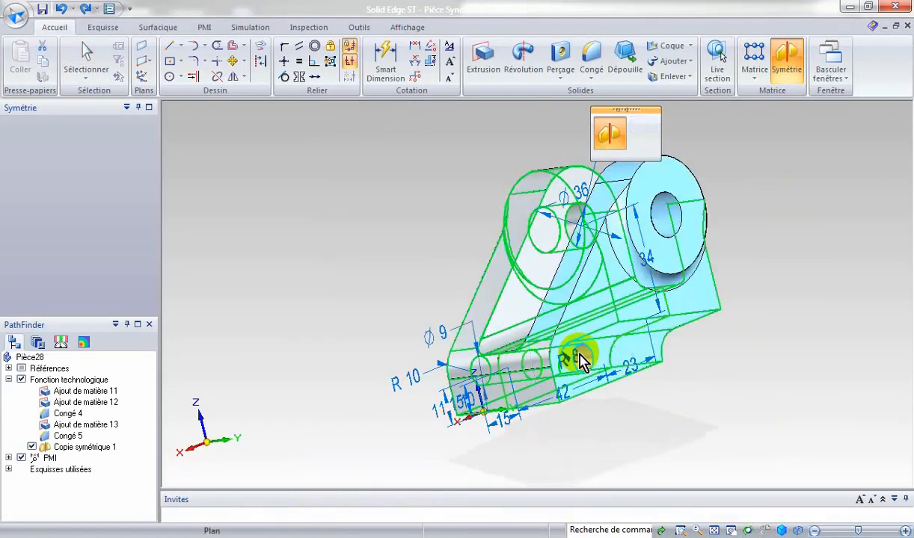
pyautogui.click(579, 360)
pyautogui.moveTo(434, 295); pyautogui.dragTo(483, 302, button='middle')
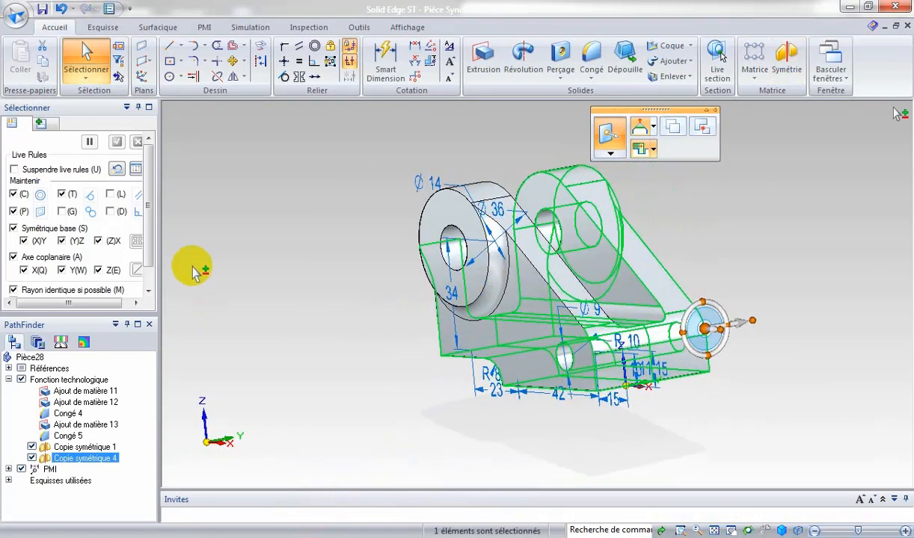
pyautogui.click(61, 8)
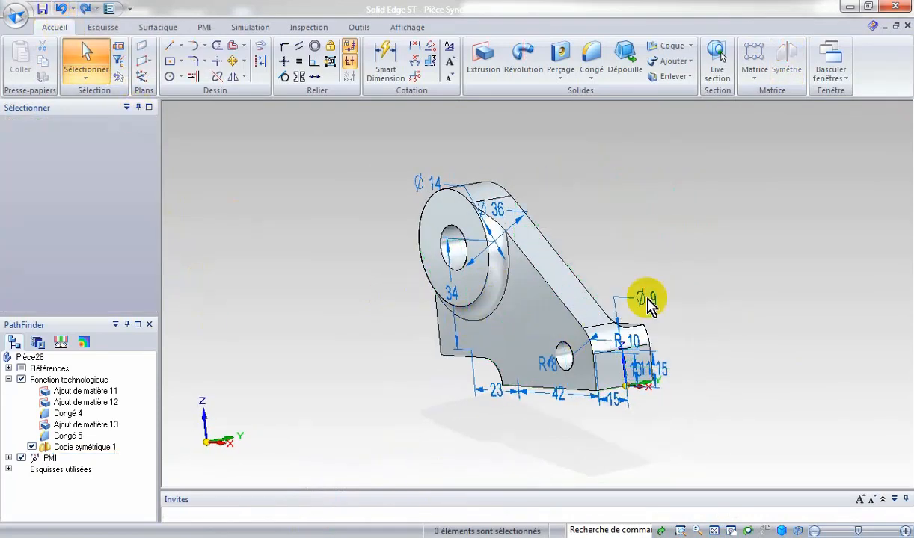
# Mirror all of the half bracket's geometry about the lower block's flat outer face, the one away from the boss, to form the second fork arm
pyautogui.moveTo(727, 229); pyautogui.dragTo(740, 145, button='middle')
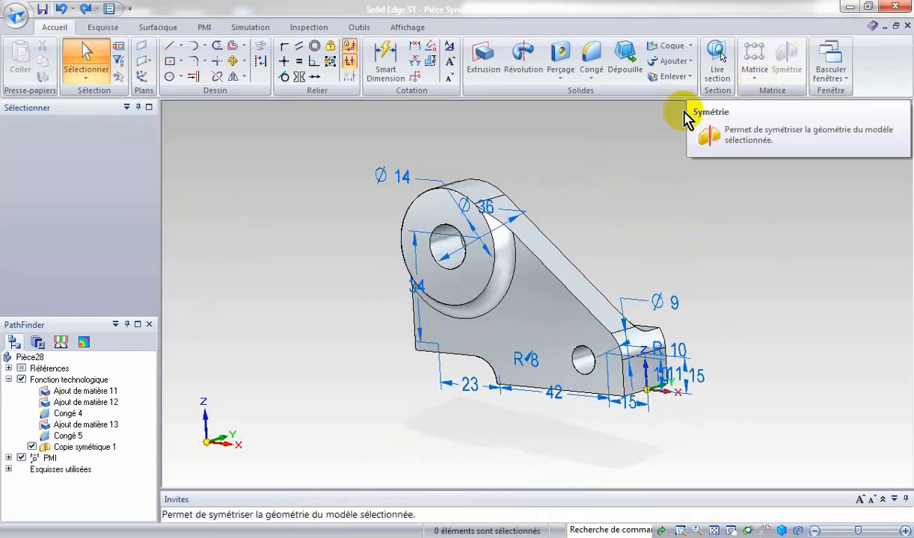
pyautogui.moveTo(590, 399); pyautogui.dragTo(740, 447)
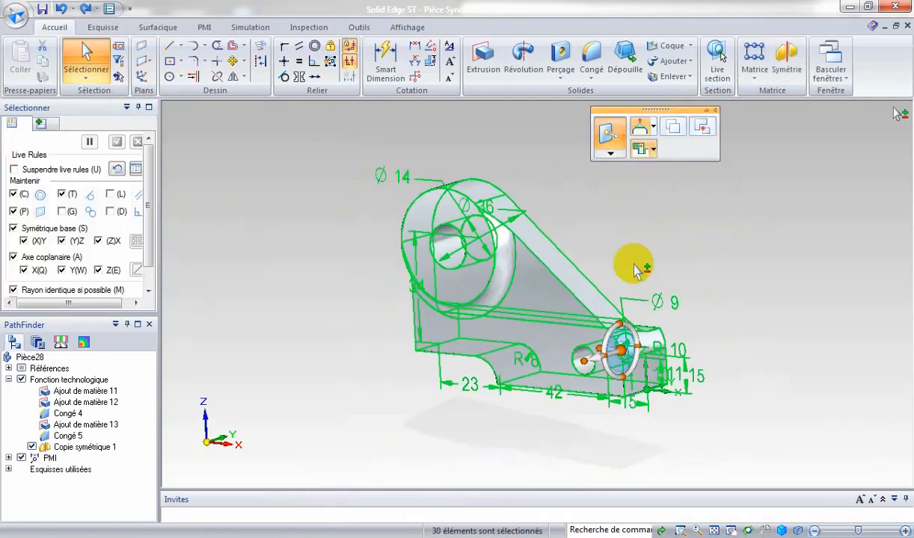
pyautogui.moveTo(658, 317); pyautogui.dragTo(656, 293, button='middle')
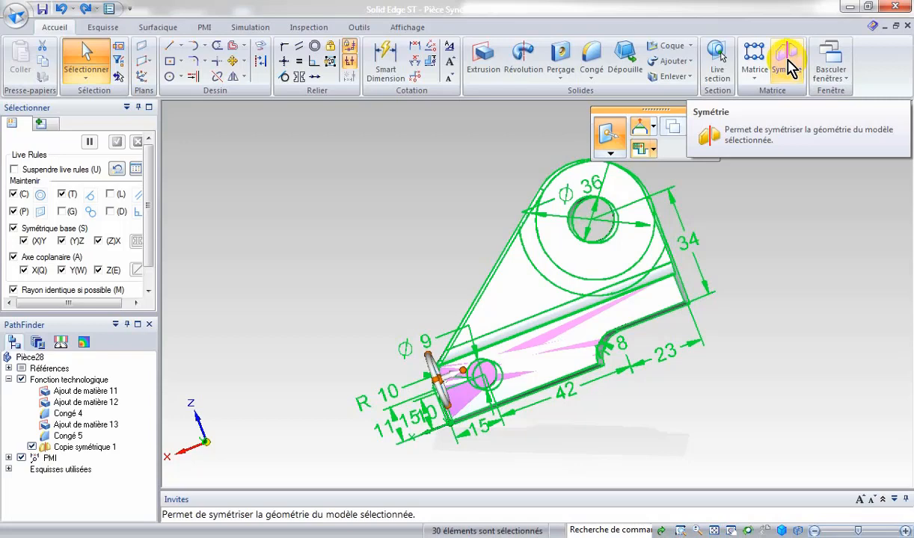
pyautogui.click(789, 65)
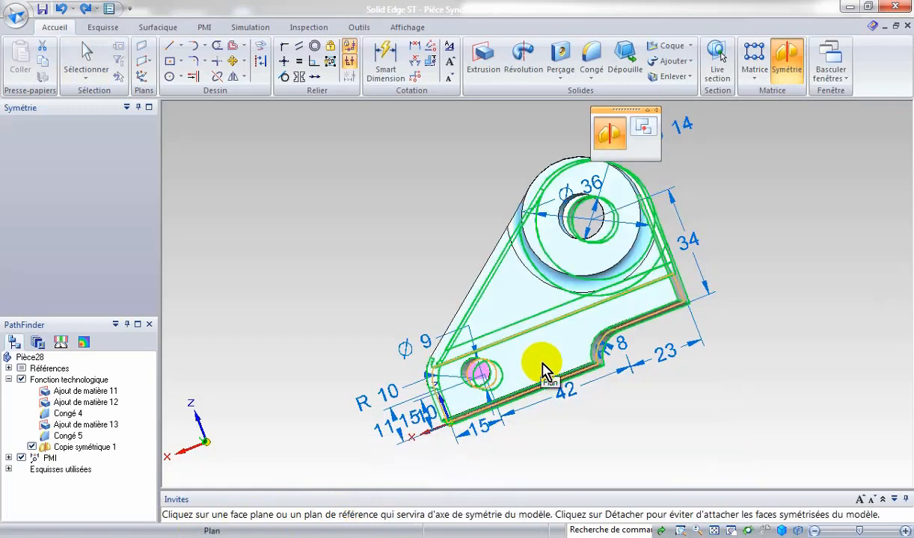
pyautogui.moveTo(551, 364); pyautogui.dragTo(613, 365, button='middle')
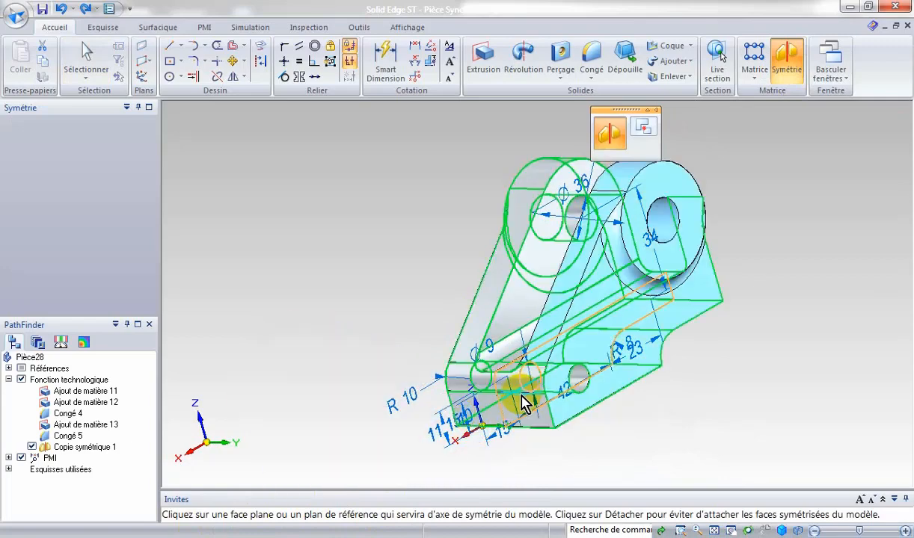
pyautogui.click(523, 402)
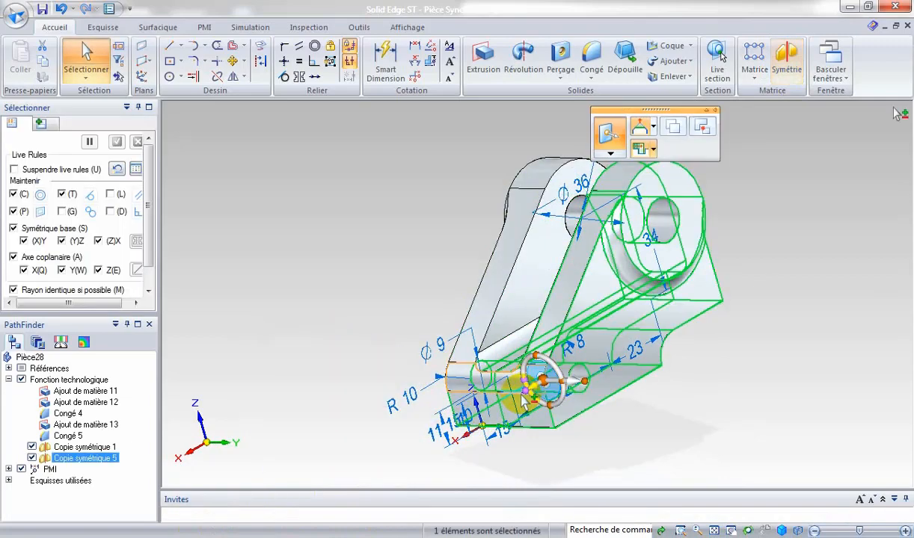
pyautogui.moveTo(356, 259); pyautogui.dragTo(453, 286, button='middle')
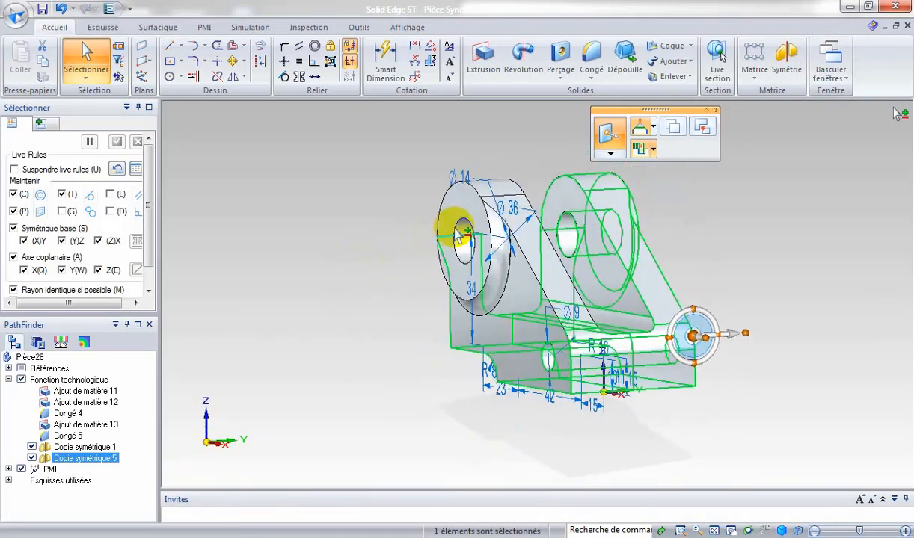